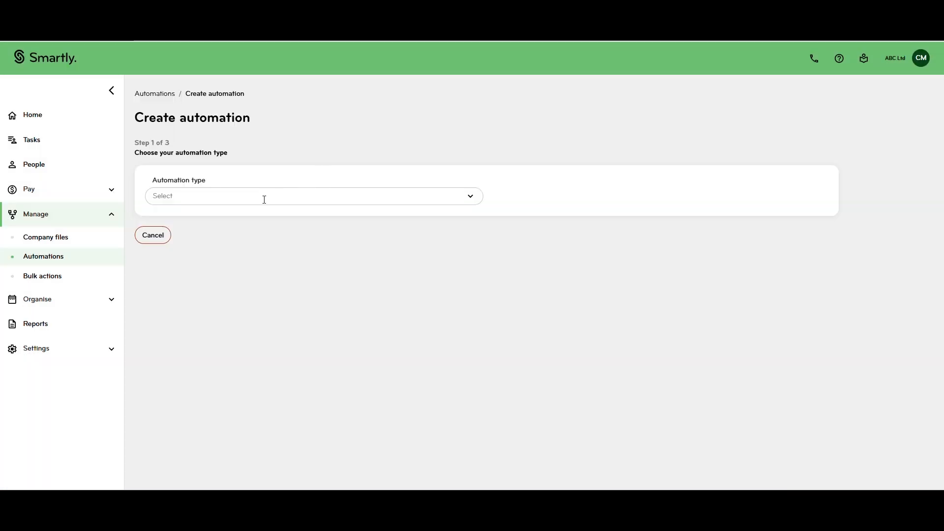
# - Set the automation type to "Stay on top of certifications and licences" and title the automation "Certification"
pyautogui.click(264, 197)
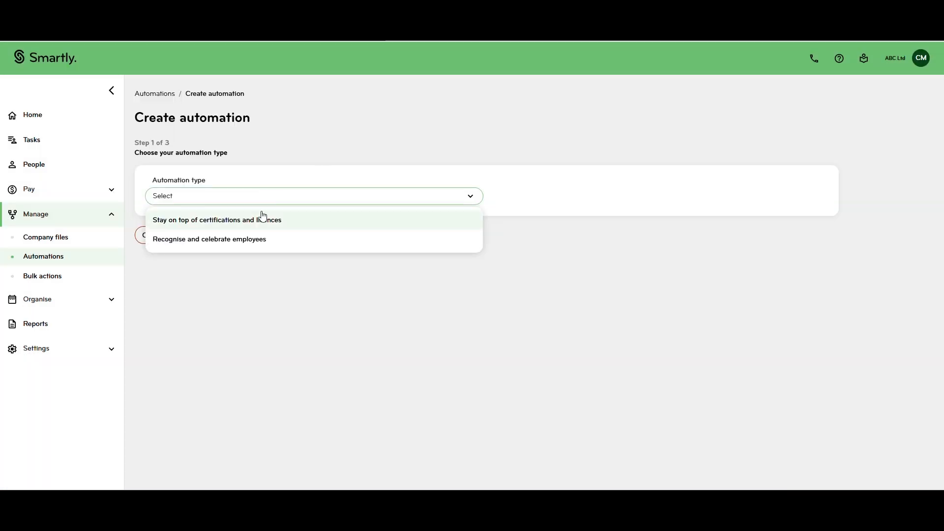
pyautogui.click(233, 221)
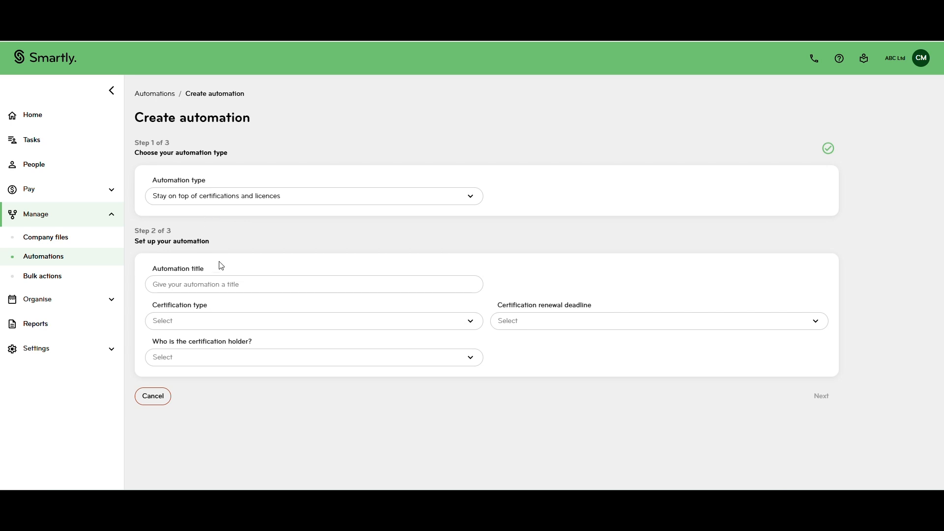
pyautogui.click(240, 285)
pyautogui.click(240, 302)
# - Set the automation's certification type to Smartly Champ
pyautogui.click(183, 321)
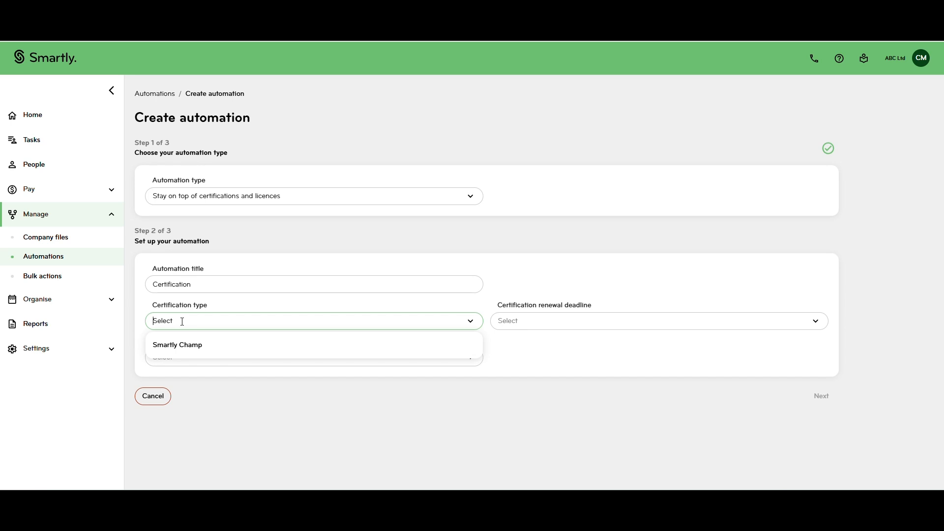
pyautogui.click(112, 352)
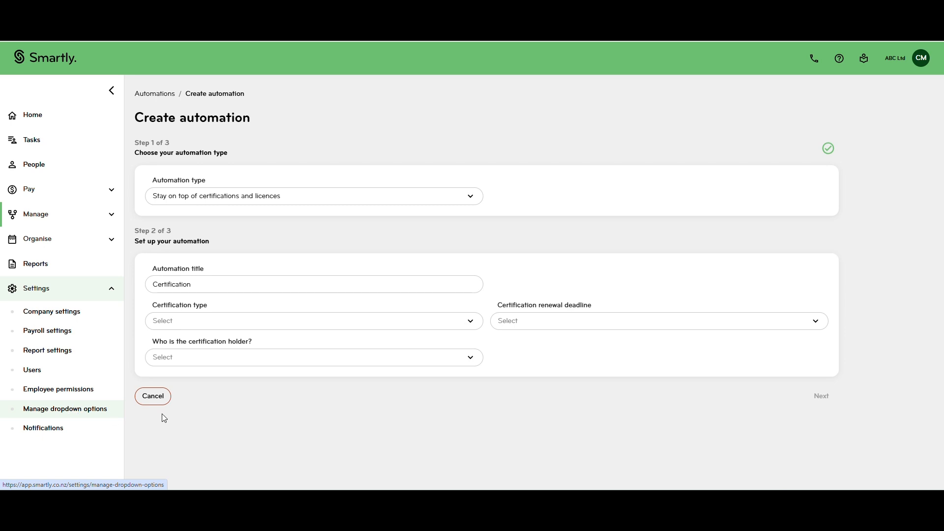
pyautogui.click(268, 325)
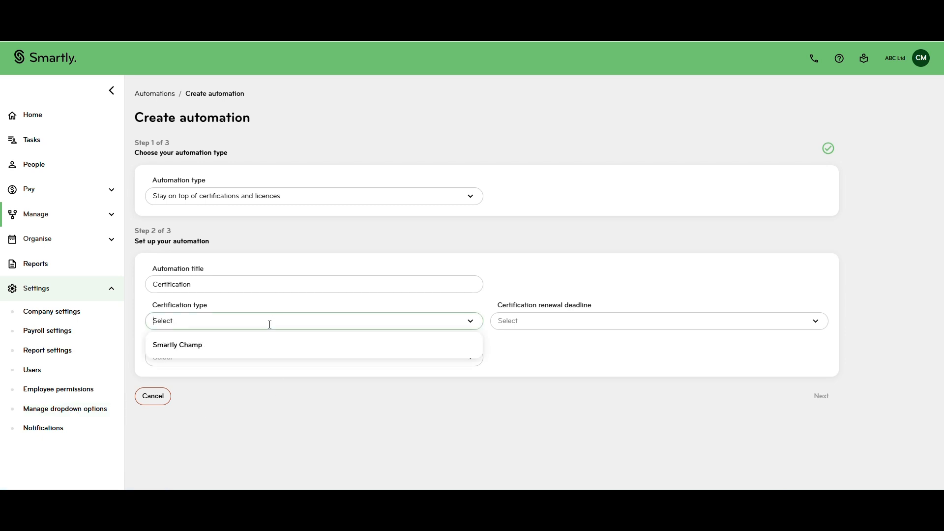
pyautogui.click(266, 349)
# - Set the certification renewal deadline to 7 days before expiry and the certification holder to All employees
pyautogui.click(542, 316)
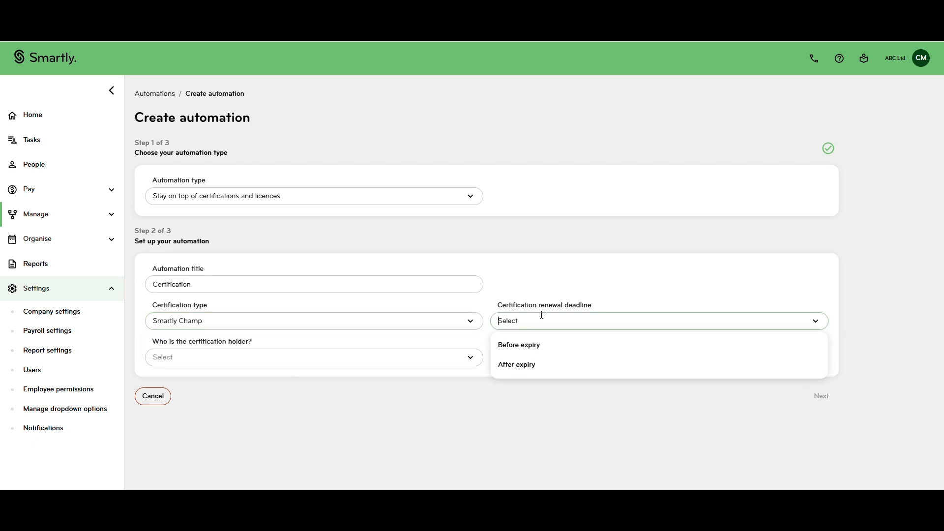
pyautogui.click(539, 347)
pyautogui.click(286, 358)
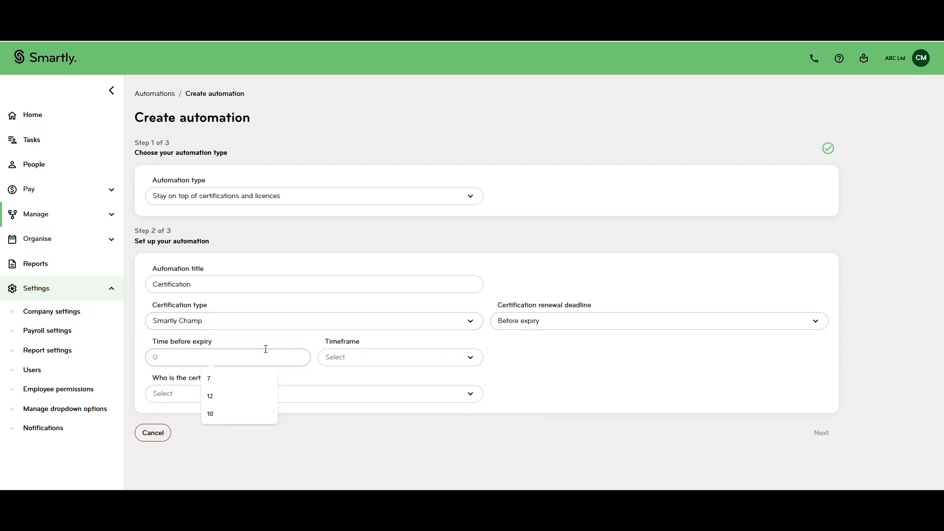
pyautogui.click(235, 379)
pyautogui.click(364, 359)
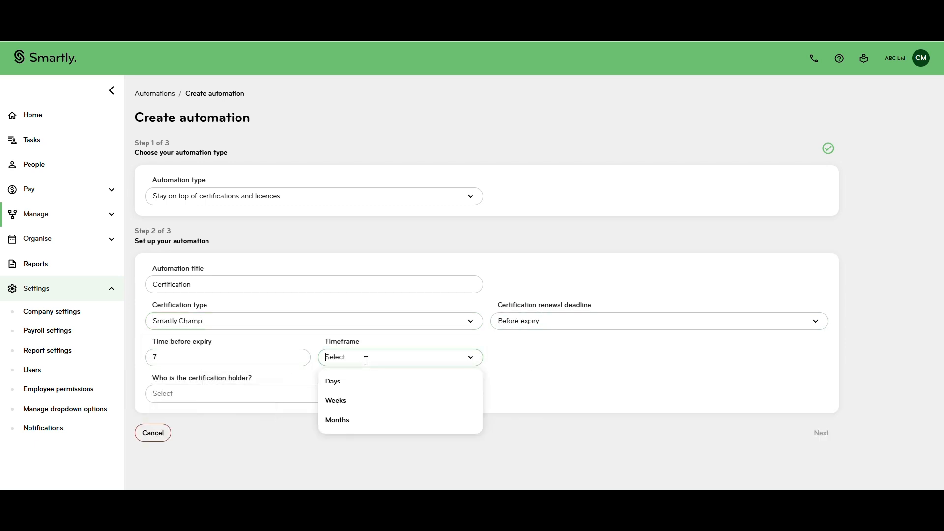
pyautogui.click(359, 387)
pyautogui.click(299, 399)
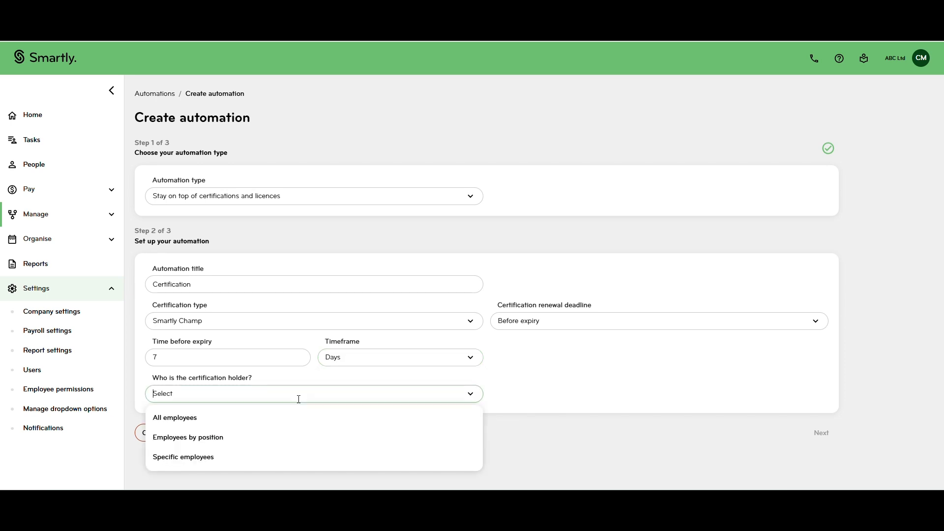
pyautogui.click(274, 418)
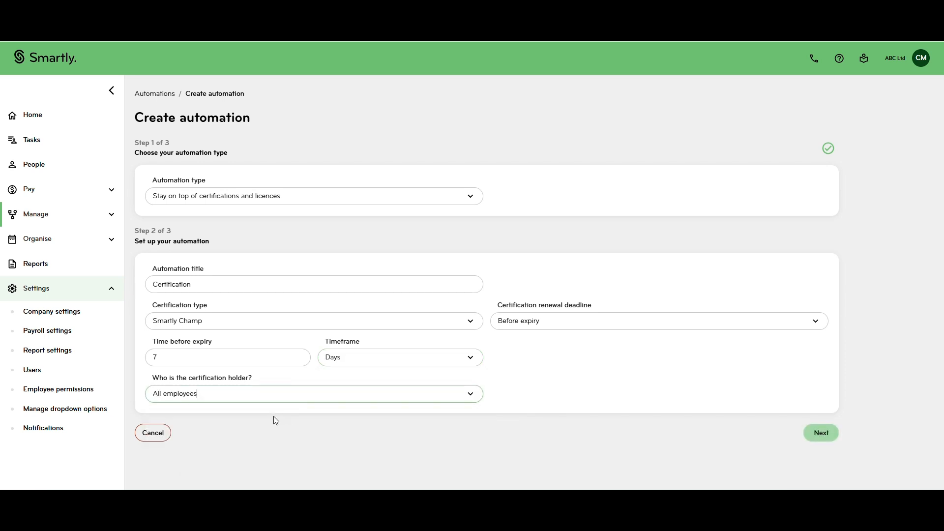
# - Continue to the task stage and add the Renew First Aid Certificate template
pyautogui.click(824, 436)
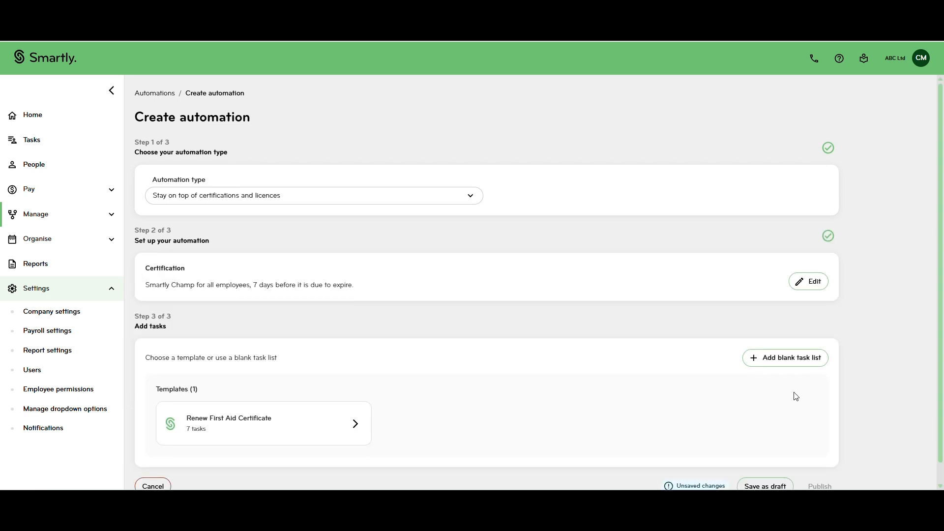
pyautogui.scroll(-1, 650, 451)
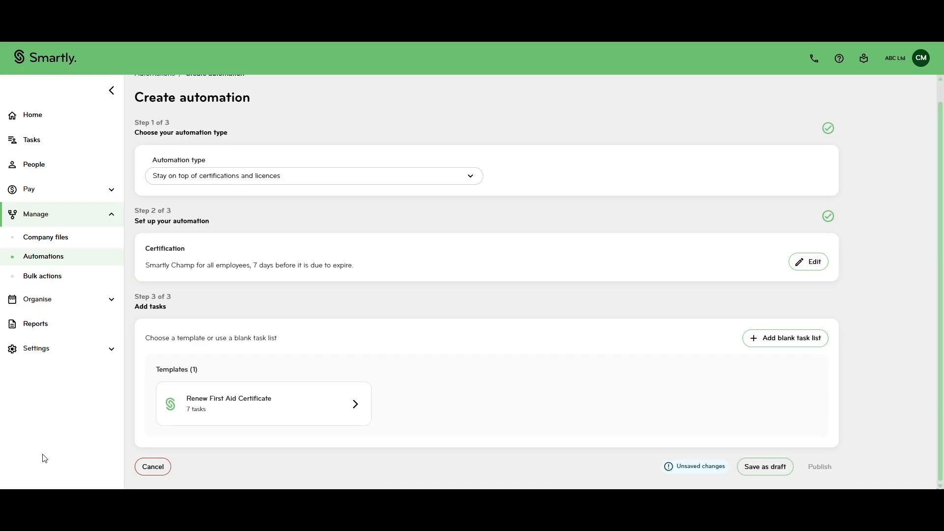
pyautogui.click(355, 404)
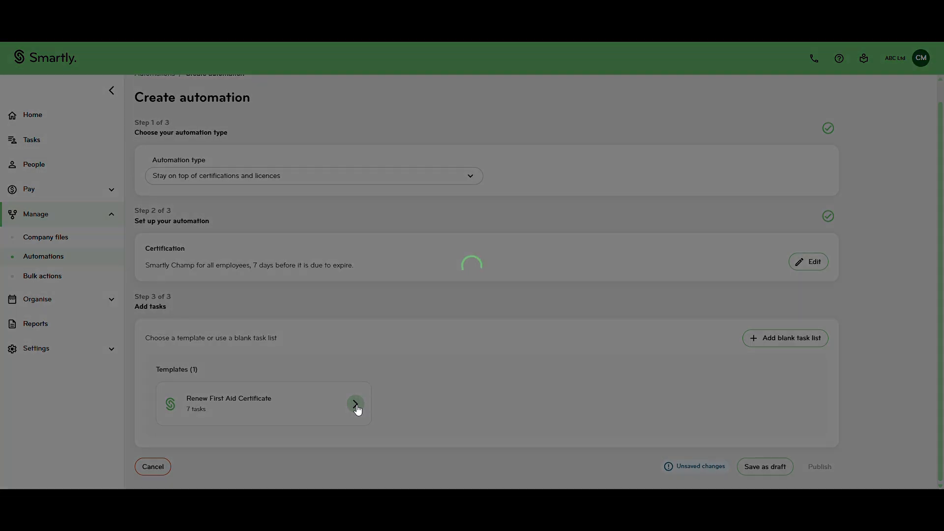
# - Delete the "Seek approval for certificate renewal" task from the task list and confirm the deletion
pyautogui.scroll(-1, 417, 347)
pyautogui.scroll(-2, 417, 347)
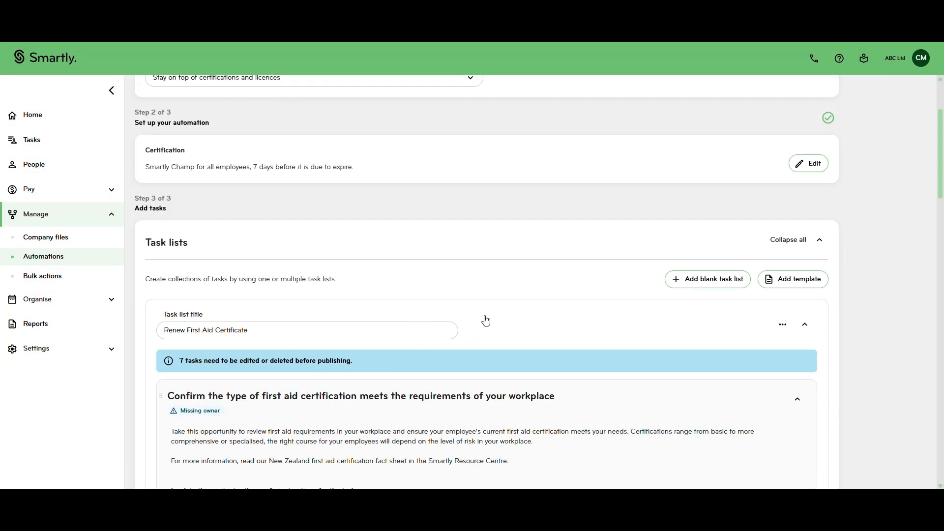
pyautogui.scroll(-1, 460, 308)
pyautogui.scroll(-4, 460, 308)
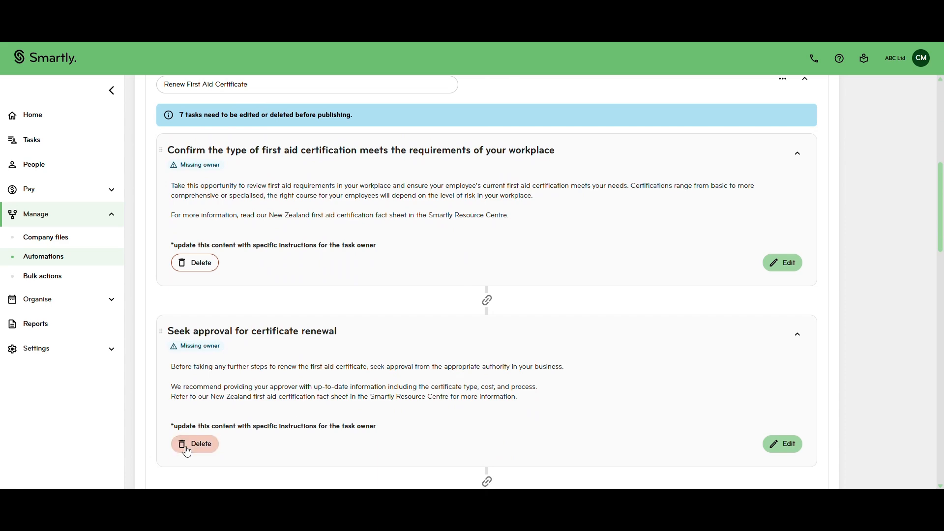
pyautogui.click(191, 446)
pyautogui.click(571, 286)
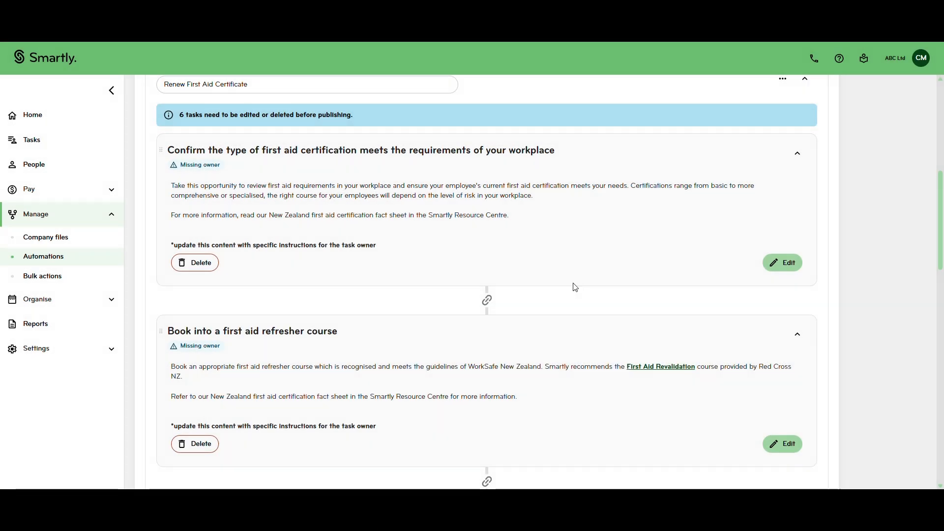
# - Edit the task confirming the first aid certification type and make "Certificate holder - all employees" its owner
pyautogui.click(785, 265)
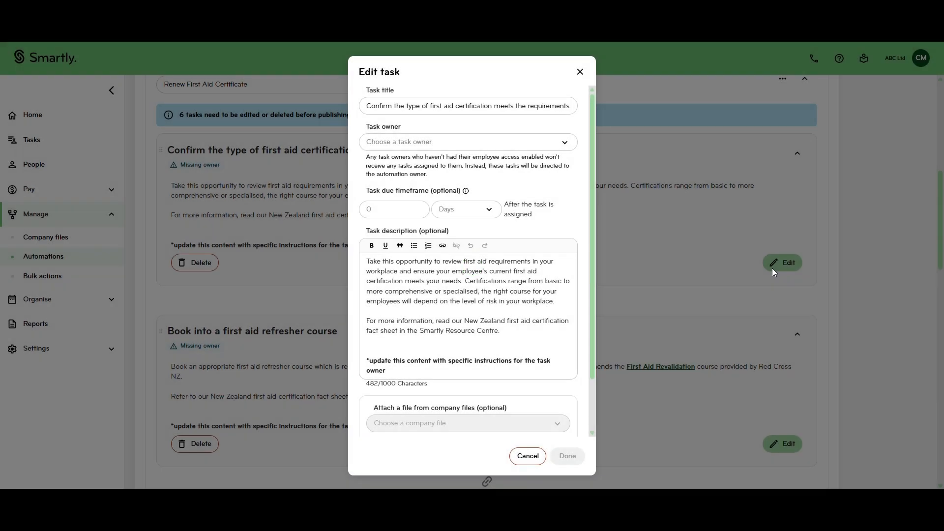
pyautogui.click(462, 141)
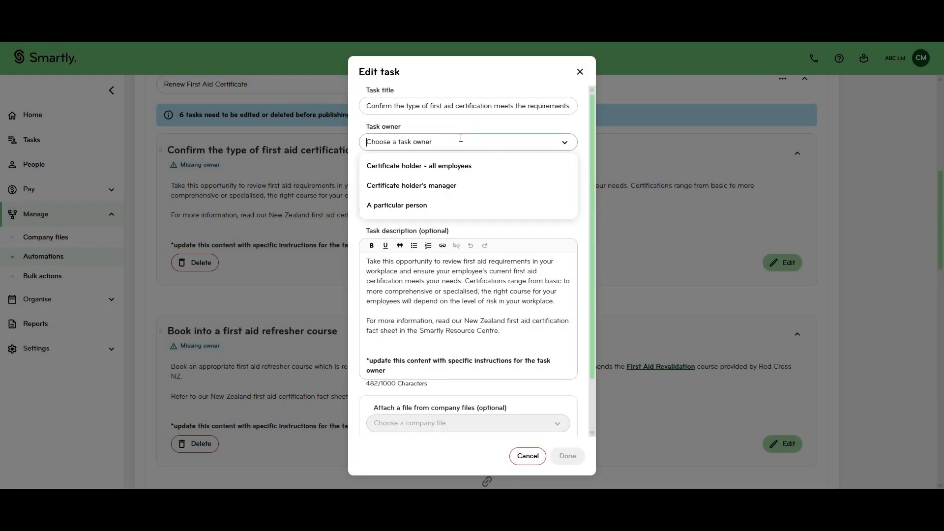
pyautogui.click(435, 166)
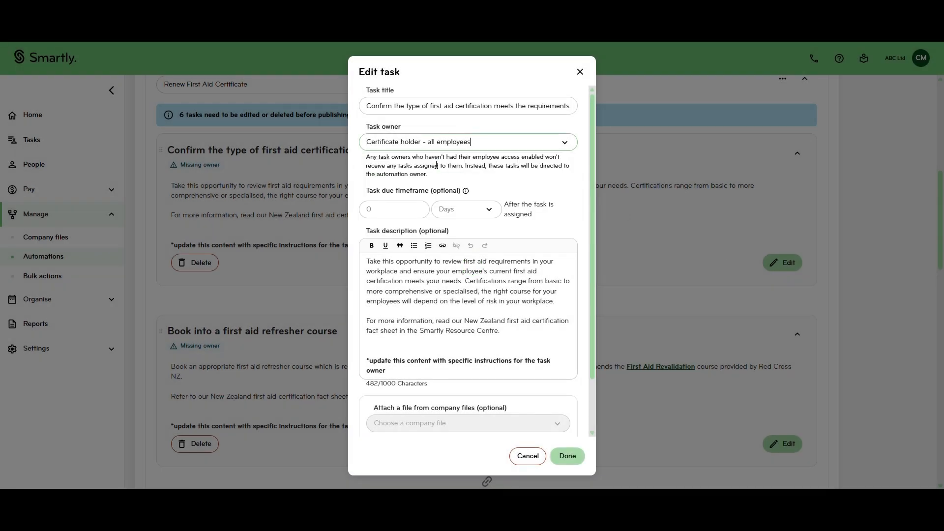
# - Set the task's due timeframe to 7 days after assignment and save the task
pyautogui.click(415, 209)
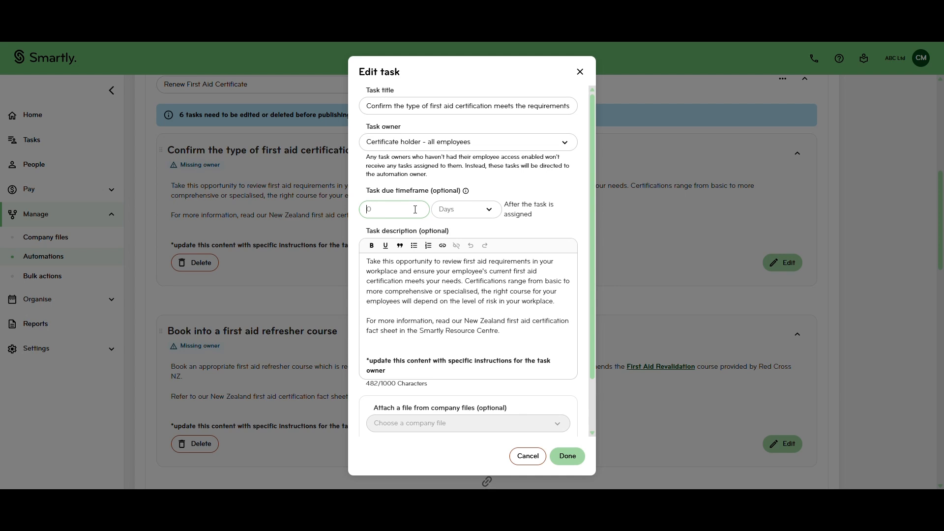
pyautogui.write('7')
pyautogui.click(472, 209)
pyautogui.click(498, 231)
pyautogui.scroll(-1, 430, 300)
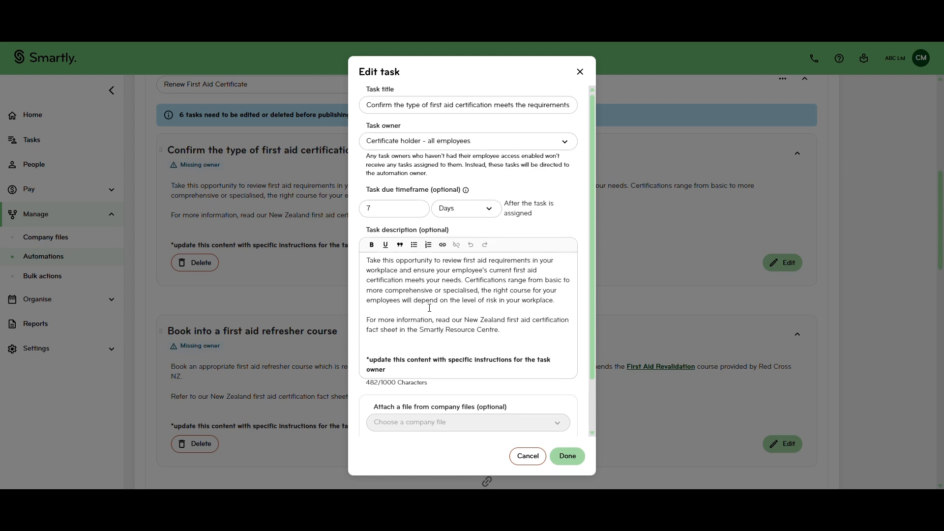
pyautogui.scroll(-1, 430, 308)
pyautogui.scroll(-1, 433, 371)
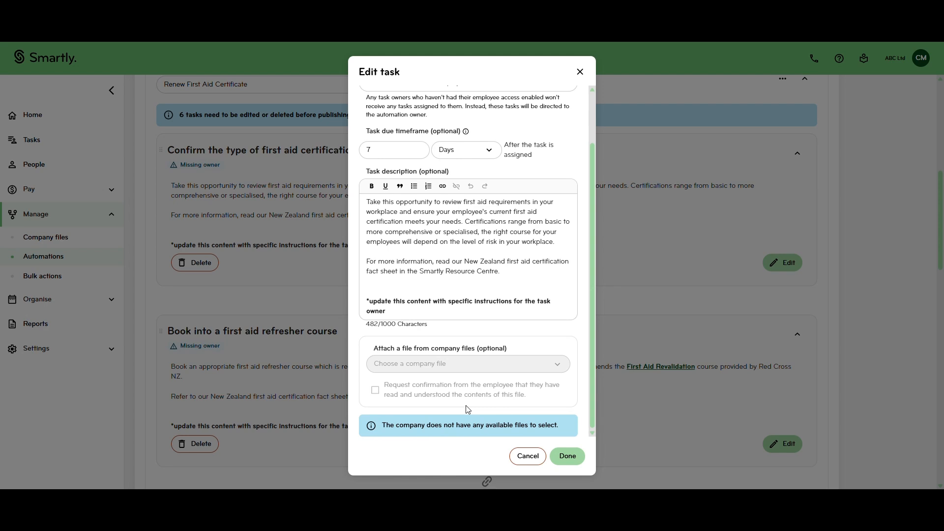
pyautogui.click(565, 457)
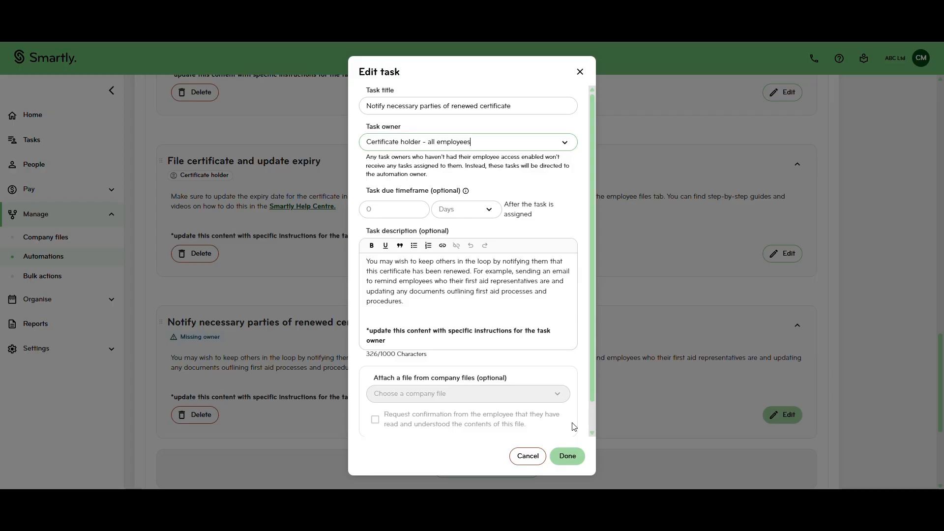
# - Save the edited "Notify necessary parties of renewed certificate" task
pyautogui.click(566, 457)
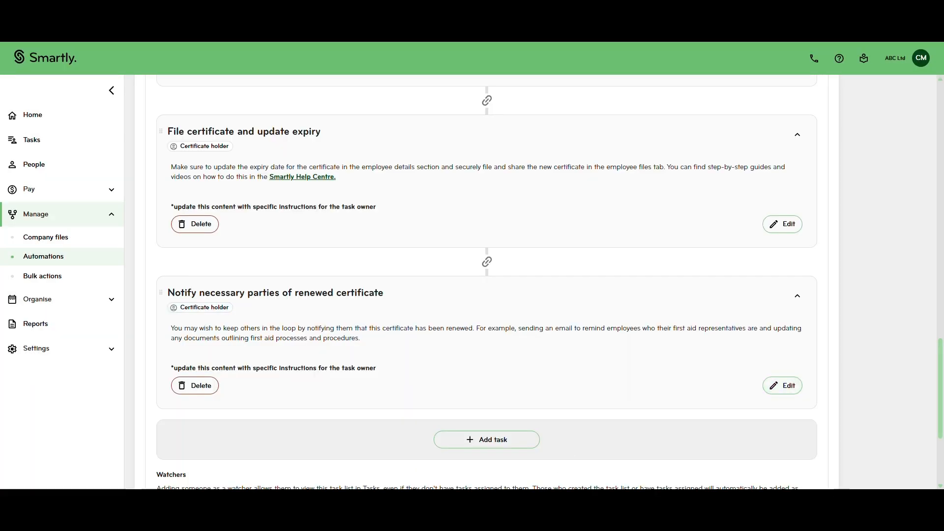
# - Add an employee as a watcher of the Renew First Aid Certificate task list
pyautogui.scroll(-4, 291, 312)
pyautogui.click(253, 378)
pyautogui.click(225, 420)
pyautogui.click(418, 364)
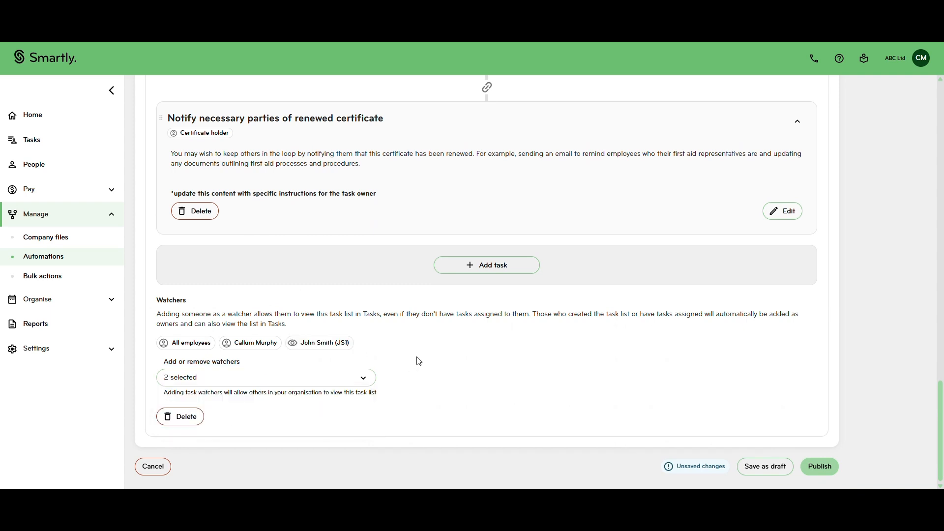
# - Move the "Notify necessary parties of renewed certificate" task above "File certificate and update expiry" and restore the original order
pyautogui.scroll(1, 418, 363)
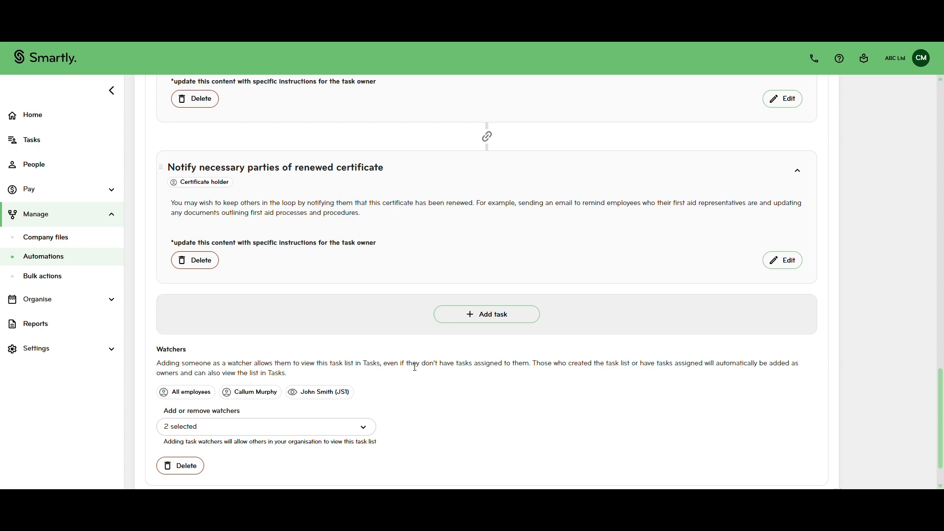
pyautogui.scroll(1, 415, 368)
pyautogui.scroll(2, 282, 350)
pyautogui.moveTo(161, 313); pyautogui.dragTo(170, 224)
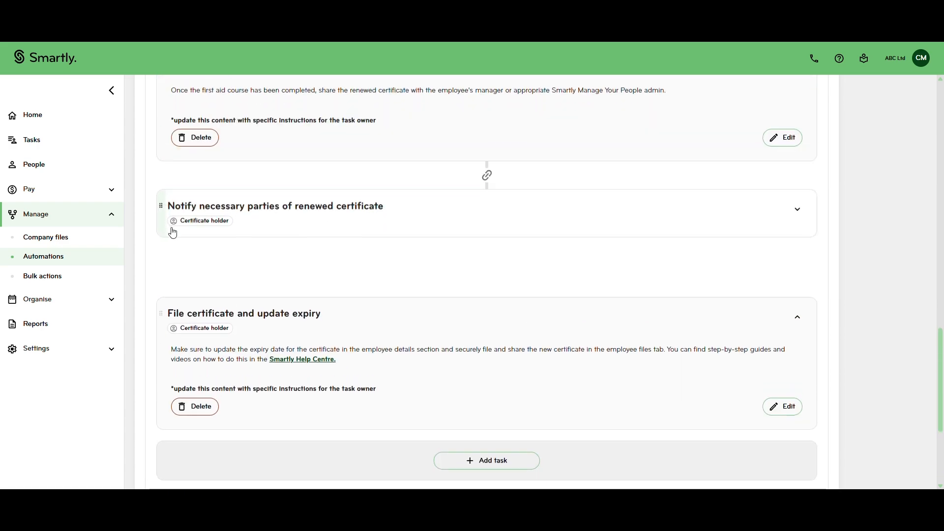
pyautogui.moveTo(161, 369); pyautogui.dragTo(165, 244)
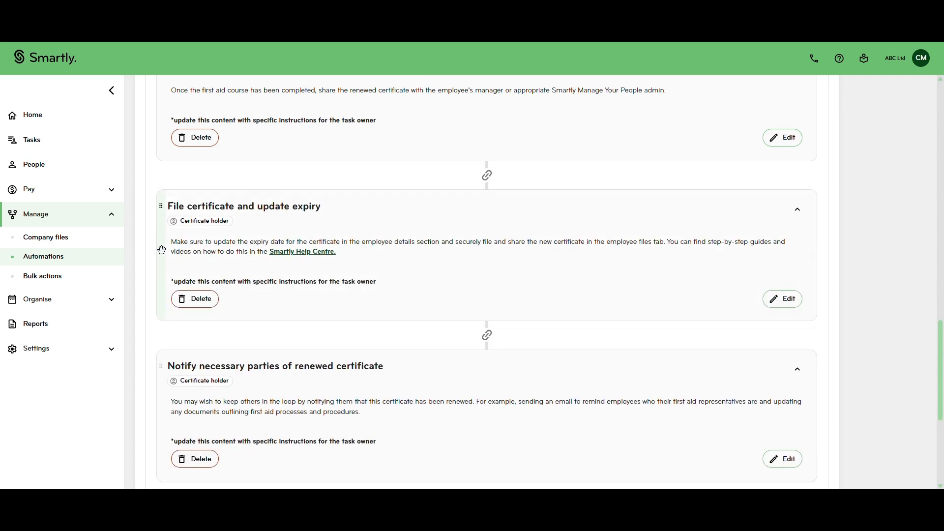
# - Save the automation as a draft and confirm returning to the automation homepage
pyautogui.scroll(-3, 325, 367)
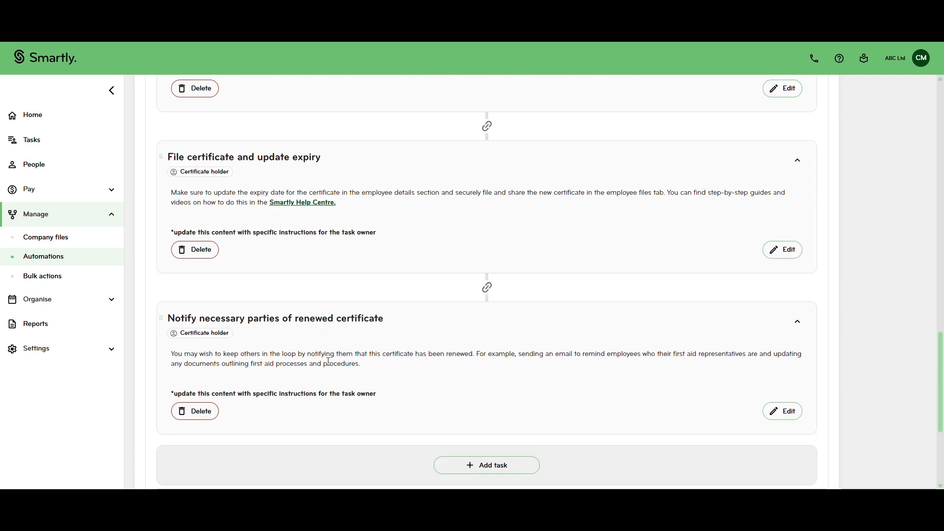
pyautogui.scroll(-1, 332, 365)
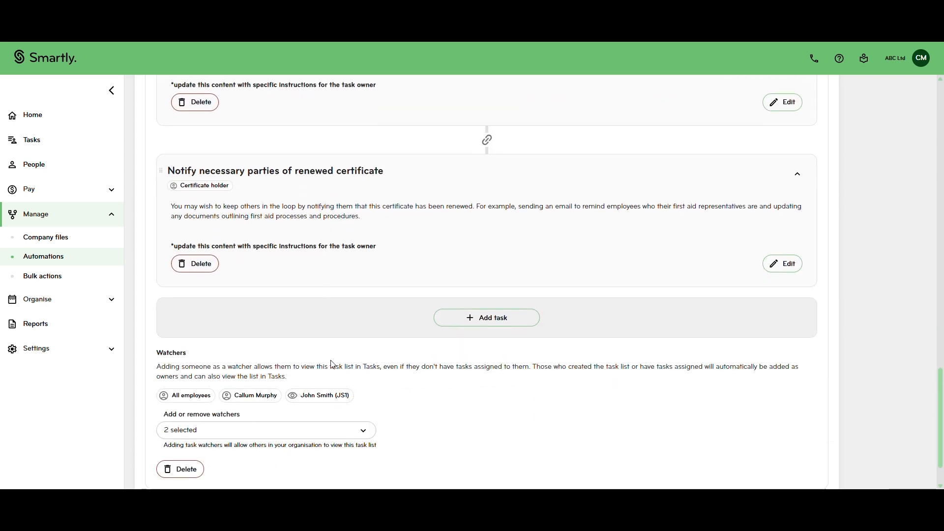
pyautogui.scroll(-1, 388, 359)
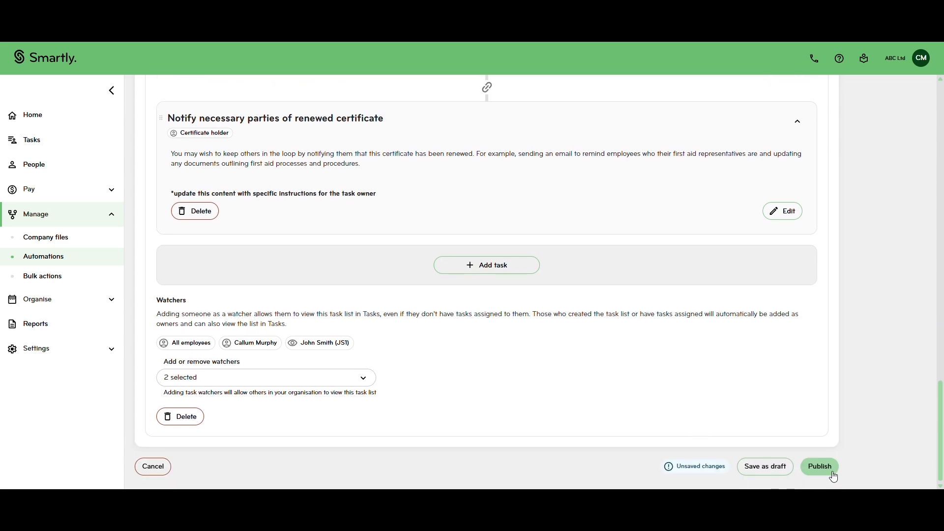
pyautogui.click(767, 471)
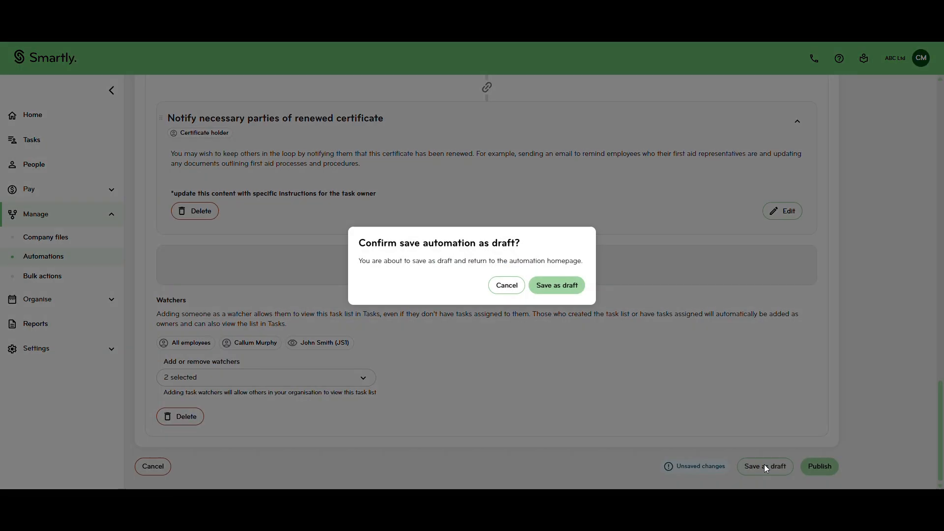
pyautogui.click(541, 284)
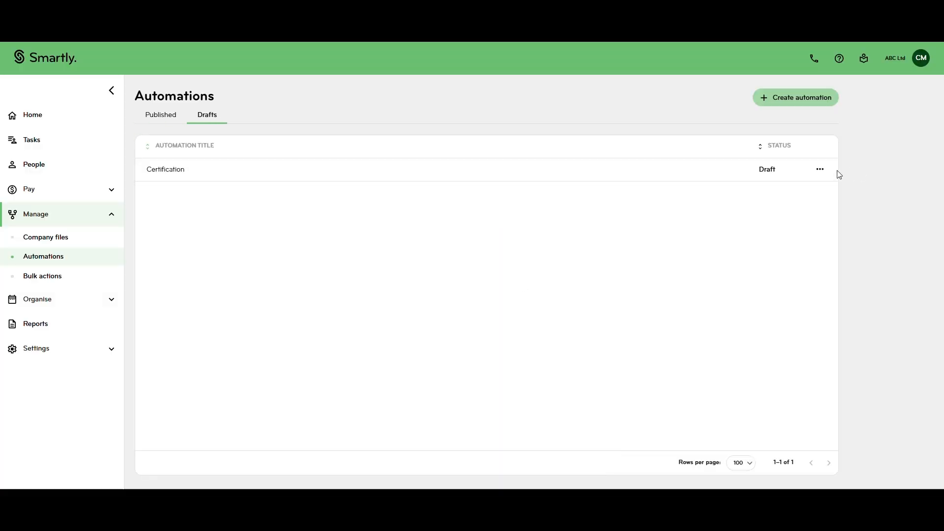
# - Open the draft Certification automation for editing
pyautogui.click(819, 169)
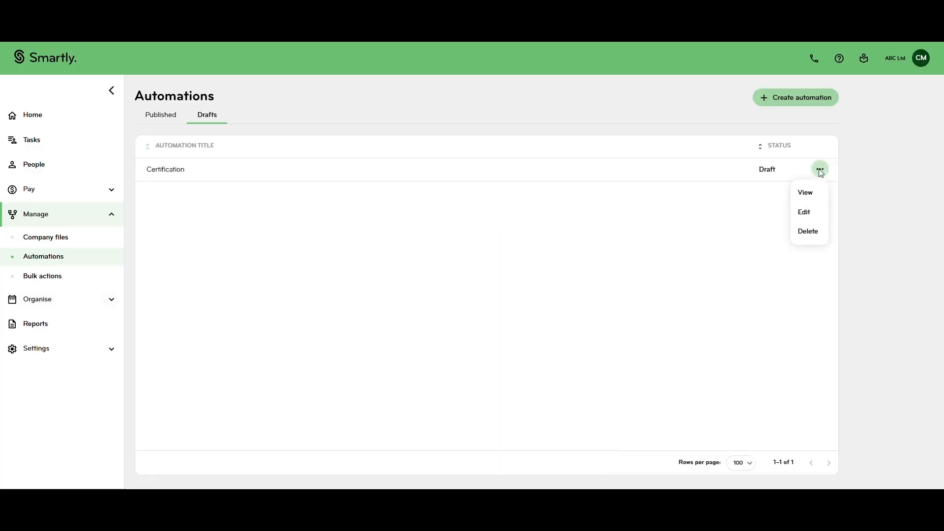
pyautogui.click(812, 222)
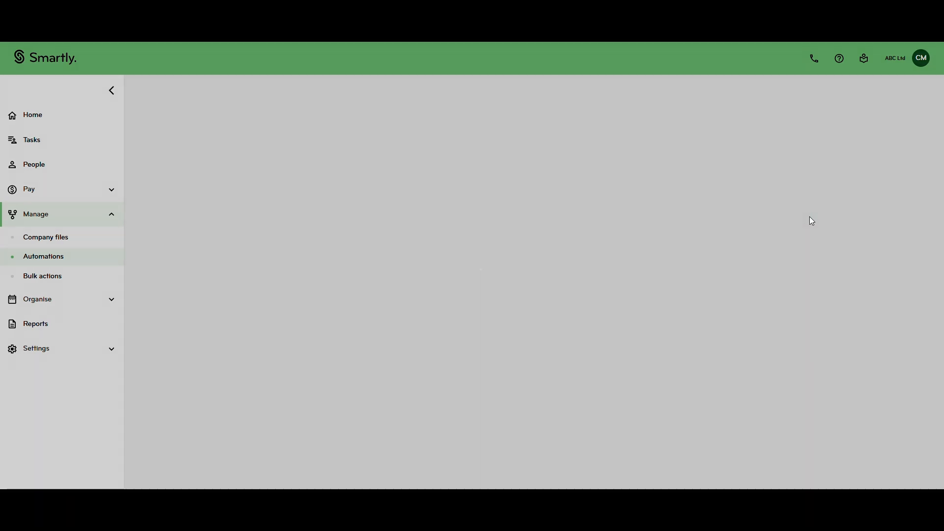
# - Publish the Certification automation for all employees and confirm the publication
pyautogui.scroll(-20, 472, 268)
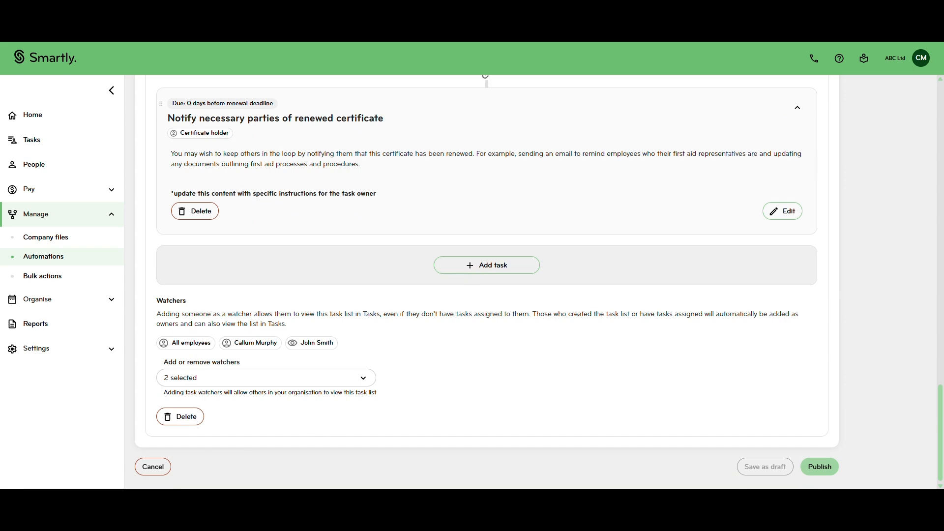
pyautogui.click(820, 470)
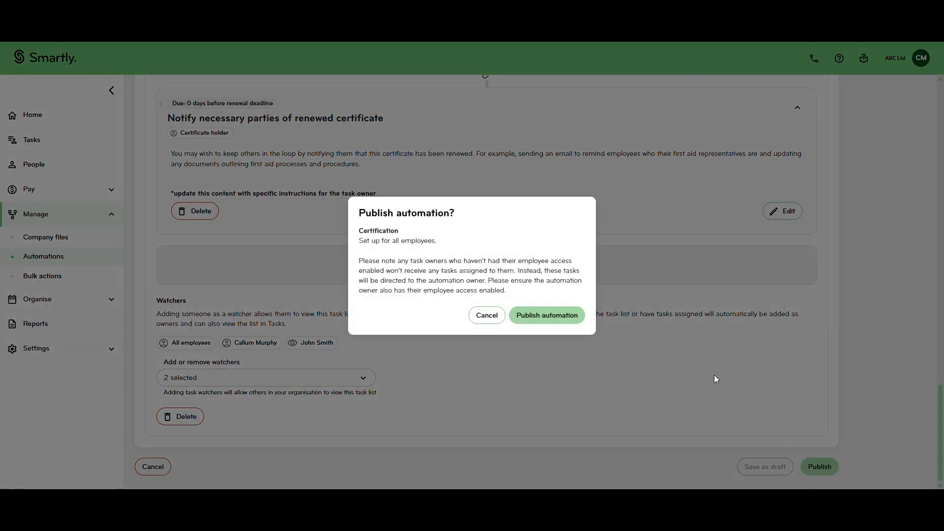
pyautogui.click(546, 317)
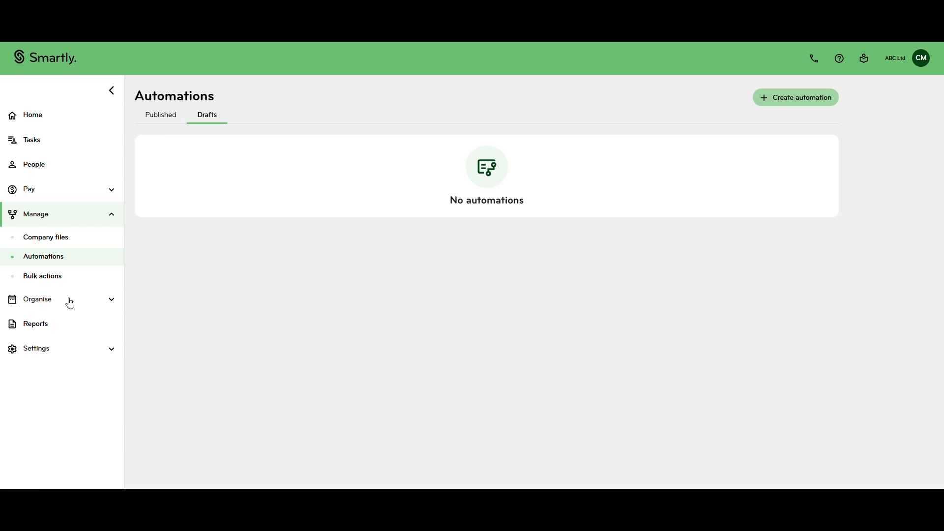
# - Check the status options and additional actions of the Certification automation among the published automations
pyautogui.click(165, 120)
pyautogui.click(785, 195)
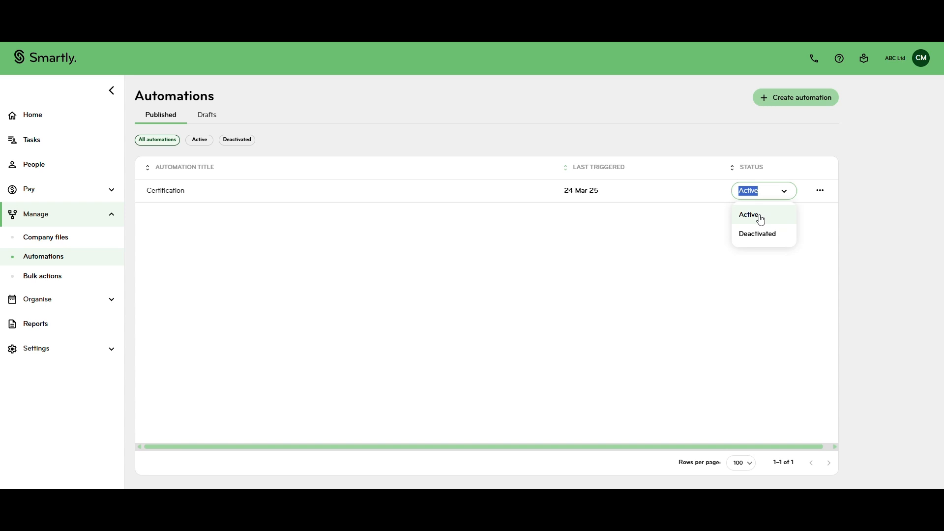
pyautogui.click(571, 277)
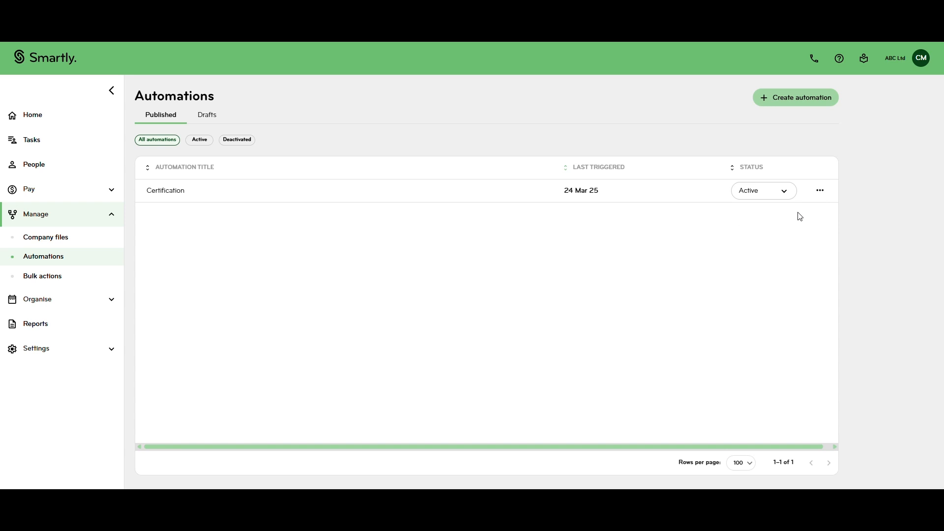
pyautogui.click(821, 192)
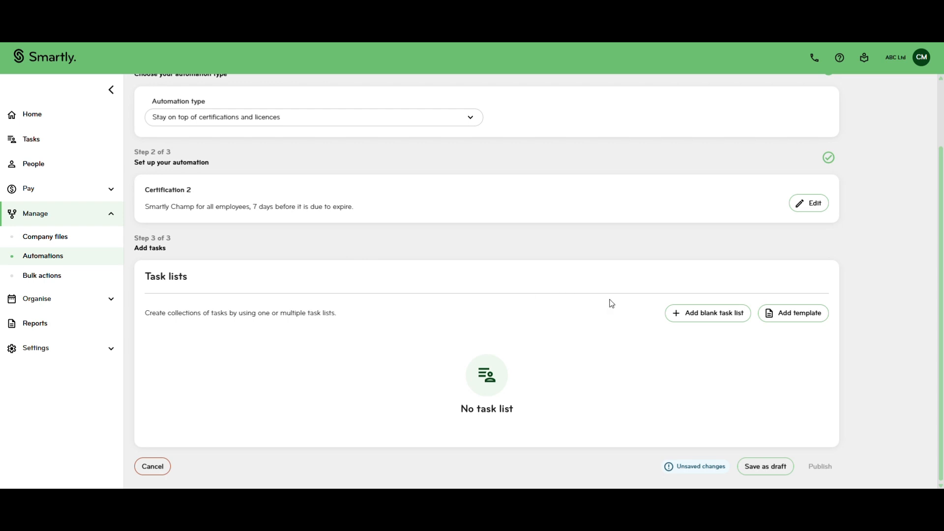
# - Add a blank task list titled "New" to the Certification 2 automation
pyautogui.click(702, 322)
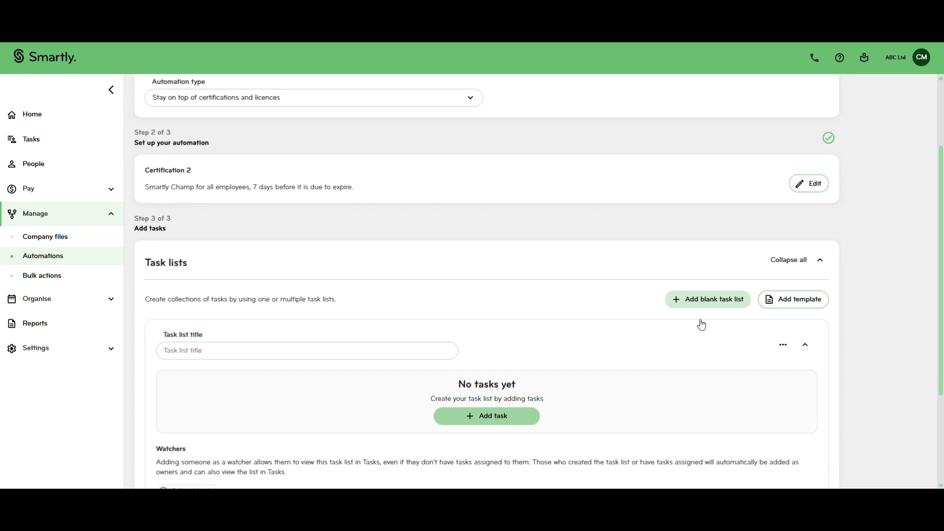
pyautogui.scroll(-1, 702, 325)
pyautogui.click(246, 320)
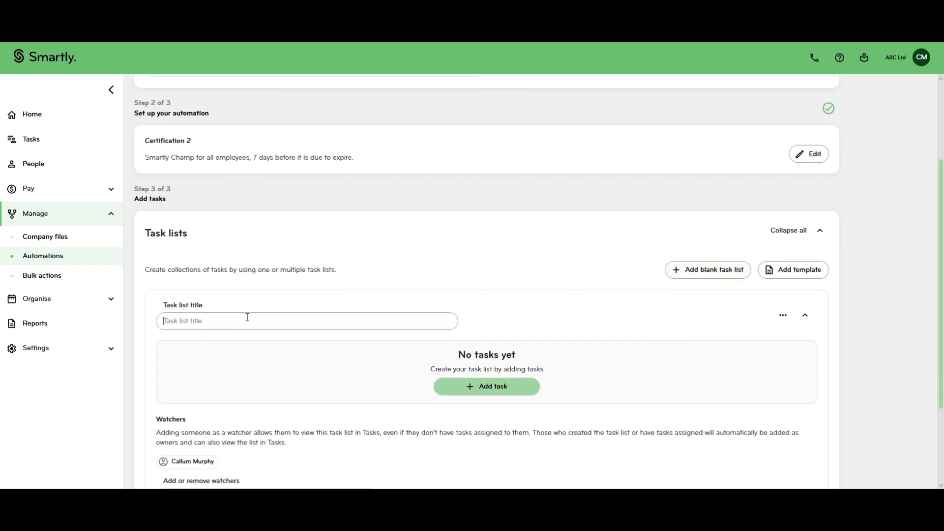
pyautogui.click(252, 342)
pyautogui.scroll(-2, 301, 341)
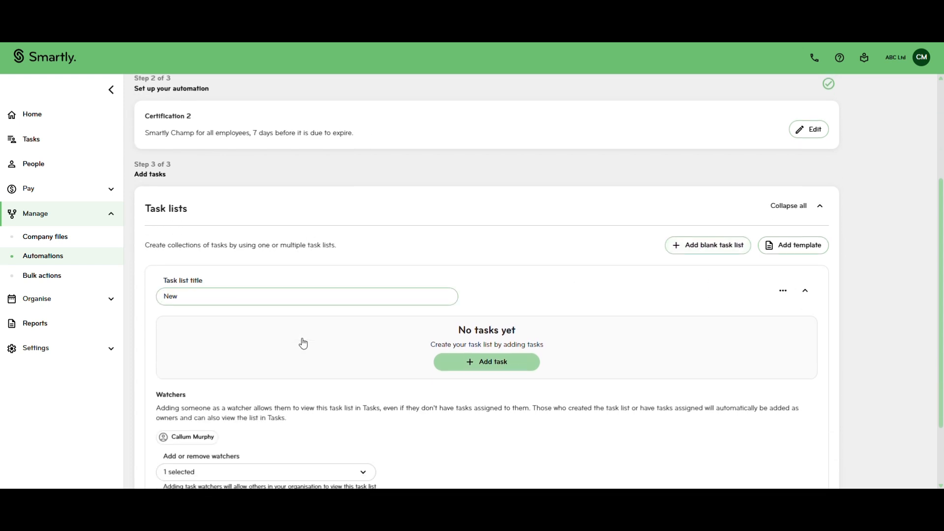
# - Add a task titled "step 1" to the New task list, owned by "Certificate holder - all employees"
pyautogui.click(486, 290)
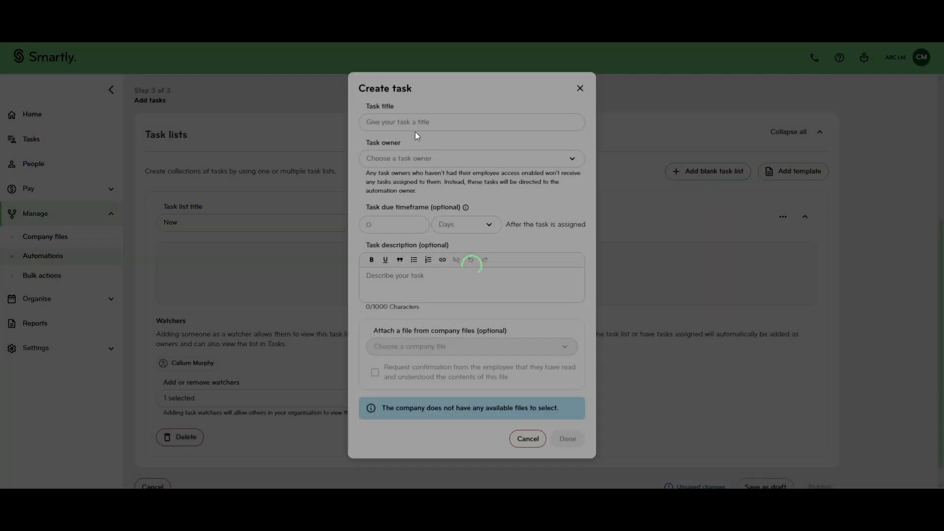
pyautogui.click(437, 123)
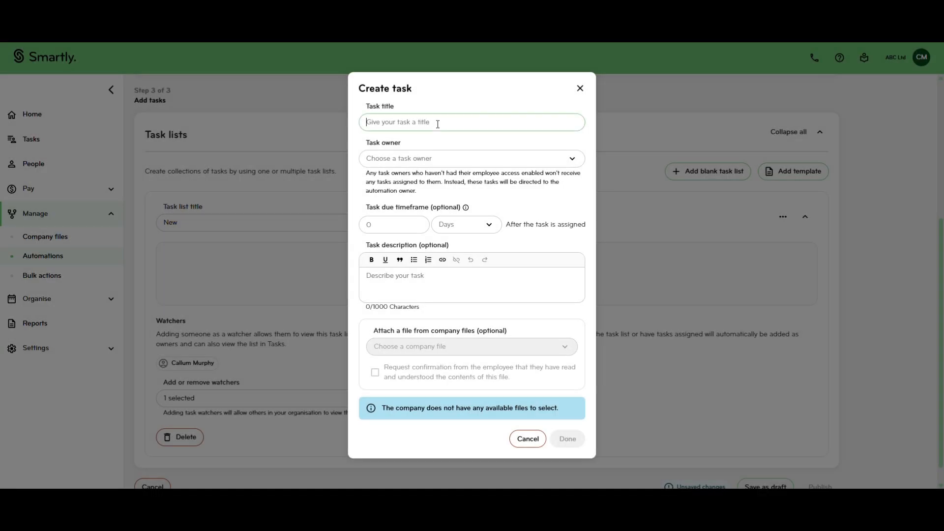
pyautogui.write('step 1')
pyautogui.click(476, 156)
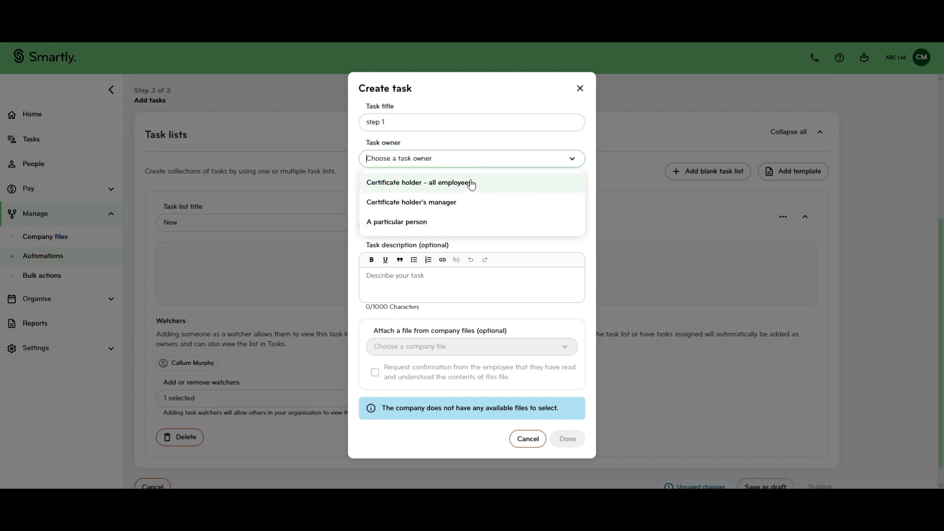
pyautogui.click(468, 182)
pyautogui.click(569, 442)
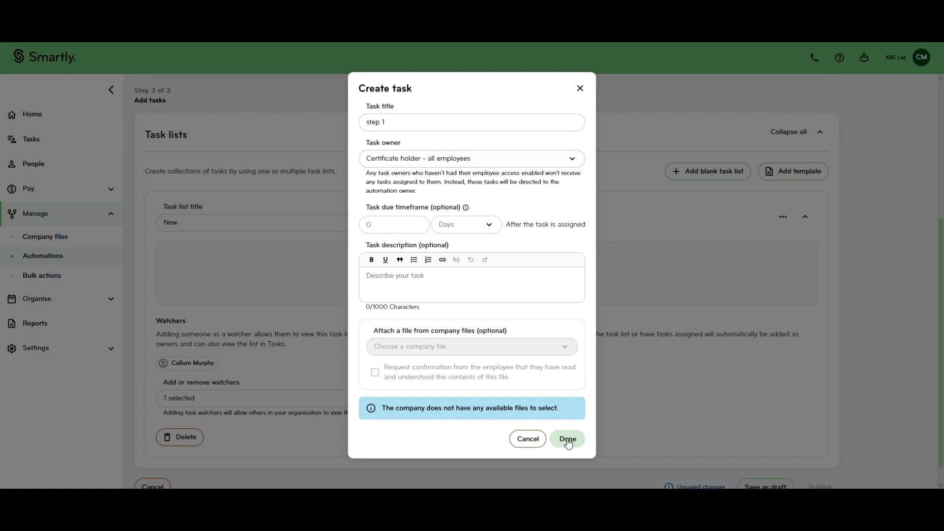
# - Add a task titled "step 2" to the New task list, owned by "Certificate holder - all employees"
pyautogui.scroll(-1, 511, 359)
pyautogui.click(489, 305)
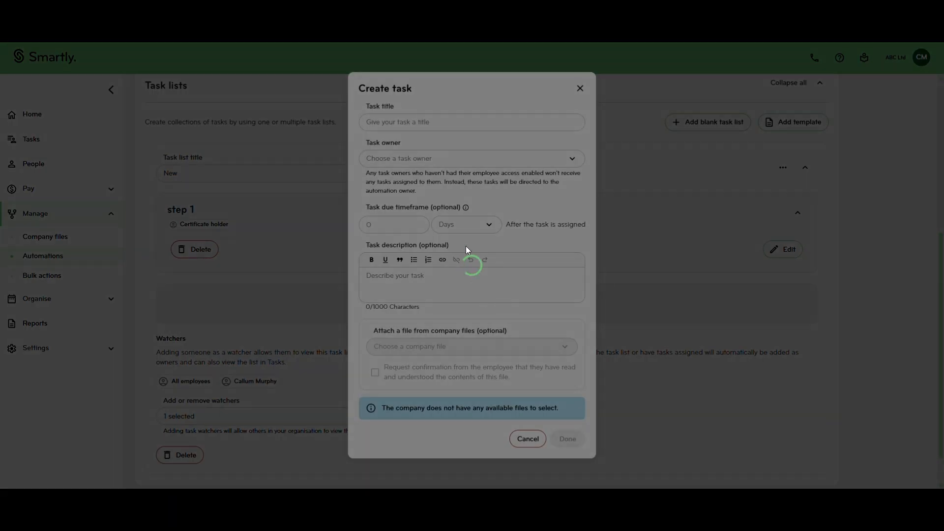
pyautogui.write('step 2')
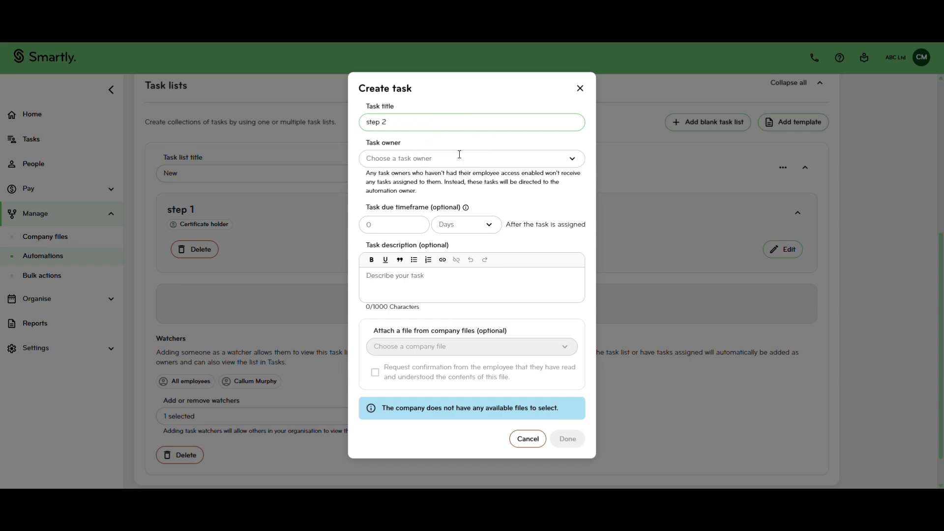
pyautogui.click(460, 157)
pyautogui.click(466, 184)
pyautogui.click(567, 439)
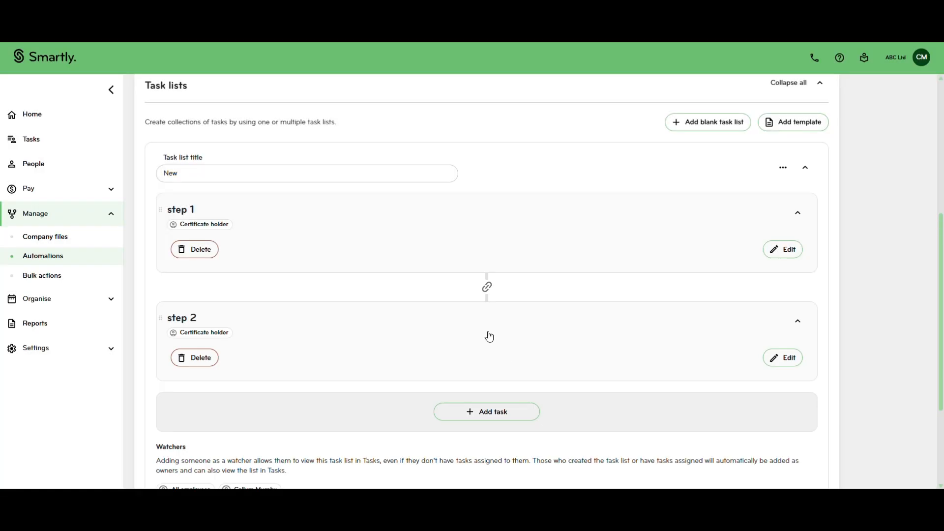
# - Add a task titled "step 3" to the New task list, owned by "Certificate holder - all employees"
pyautogui.click(487, 412)
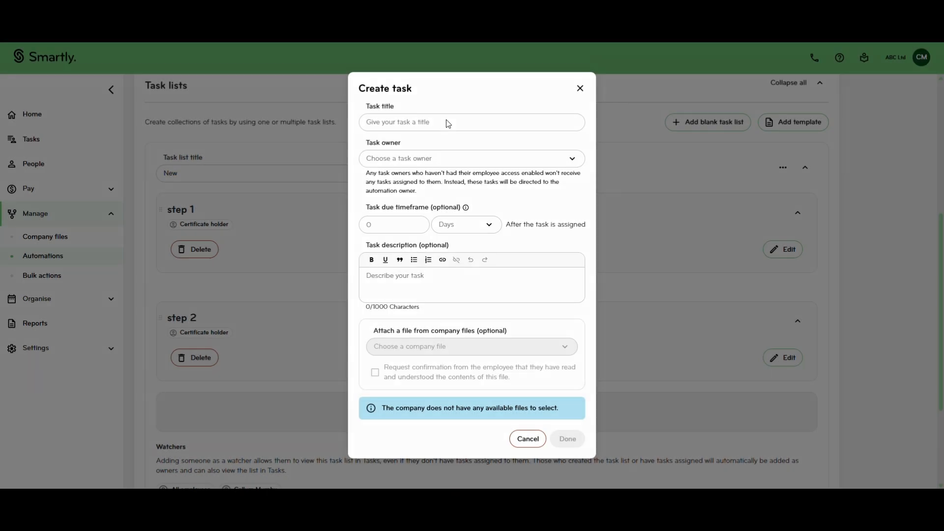
pyautogui.click(448, 122)
pyautogui.write('step 3')
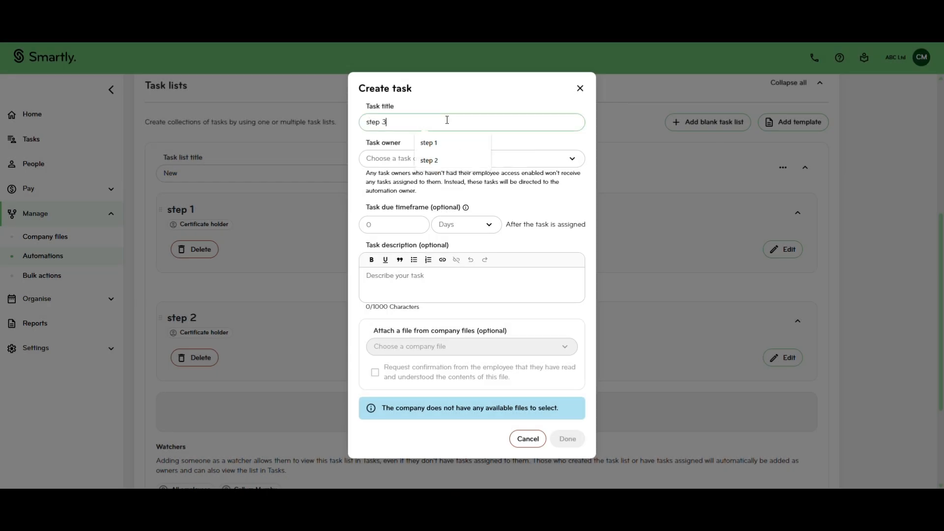
pyautogui.click(483, 163)
pyautogui.click(476, 183)
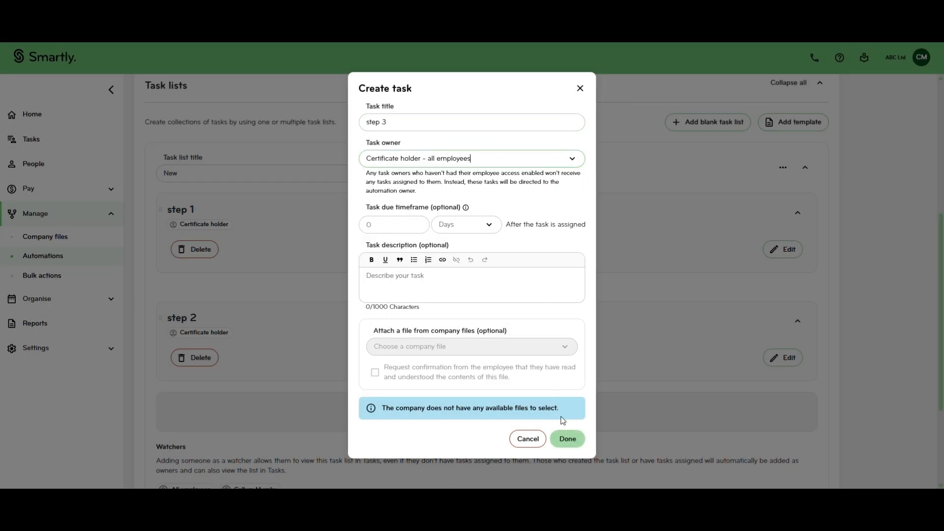
pyautogui.click(567, 439)
# - Move the "step 3" task above "step 2" and restore the original order
pyautogui.scroll(-1, 344, 393)
pyautogui.moveTo(156, 374); pyautogui.dragTo(156, 281)
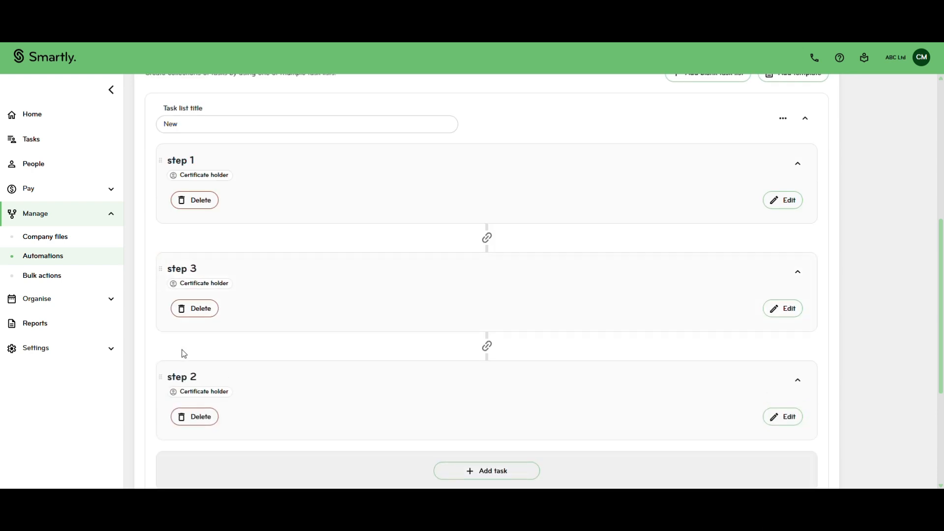
pyautogui.moveTo(158, 379); pyautogui.dragTo(181, 295)
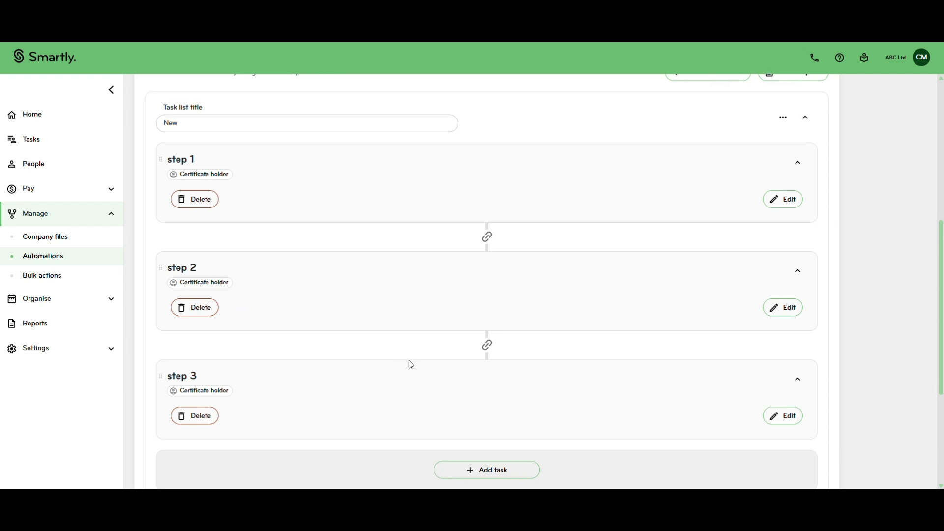
# - Publish the Certification 2 automation for all employees and confirm the publication
pyautogui.scroll(-3, 411, 366)
pyautogui.scroll(-2, 687, 409)
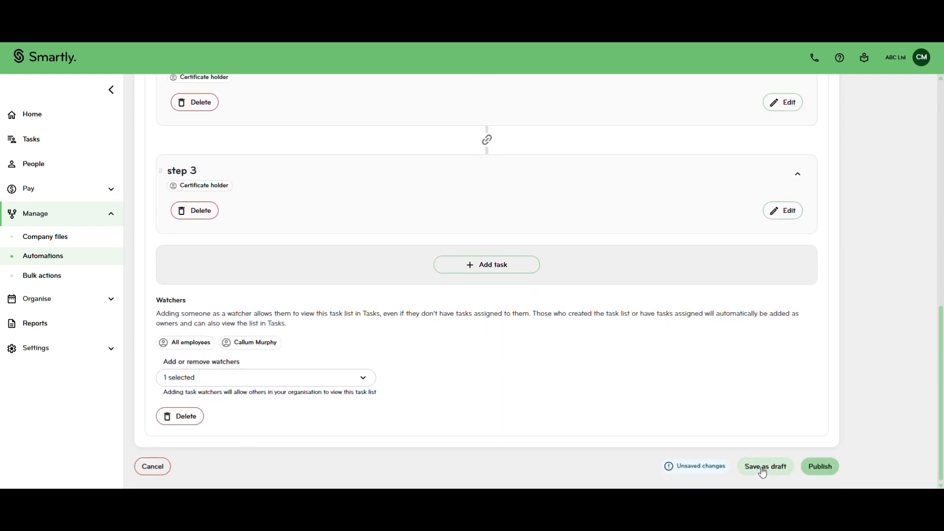
pyautogui.click(831, 468)
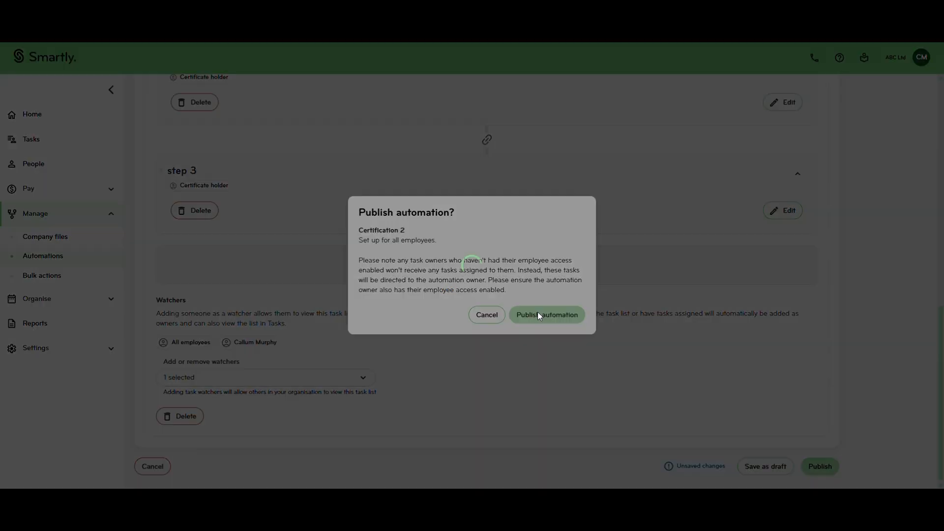
pyautogui.click(538, 314)
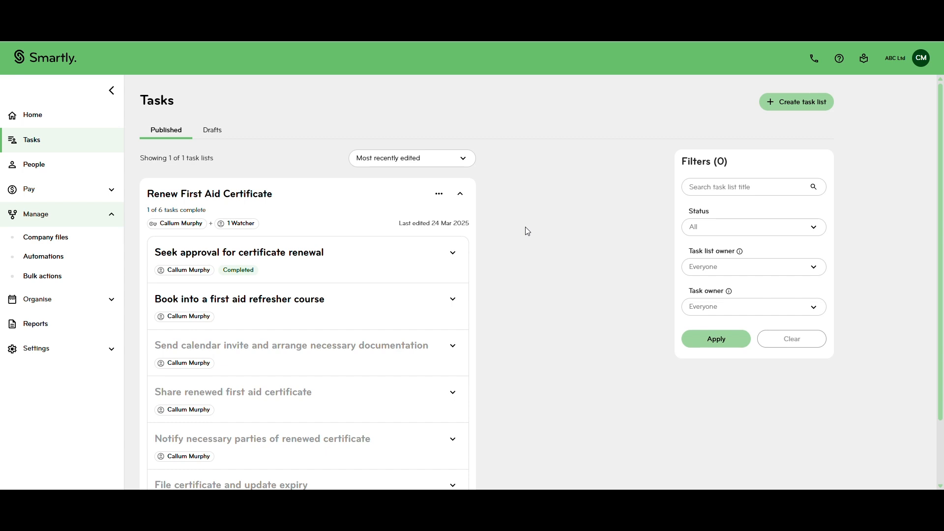
# - Mark the "Book into a first aid refresher course" task as complete in the Renew First Aid Certificate task list
pyautogui.scroll(-2, 526, 228)
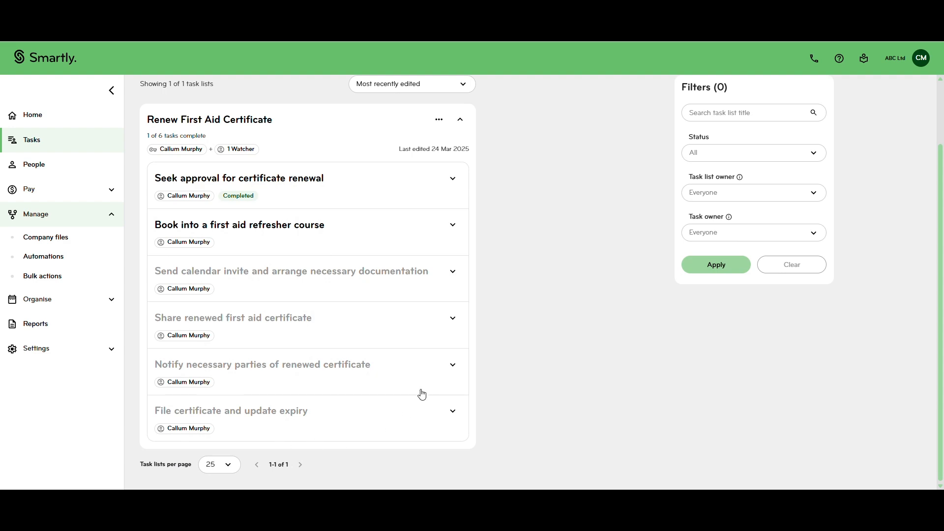
pyautogui.click(454, 227)
pyautogui.click(415, 356)
# - Open the Renew First Aid Certificate task list for editing and review its tasks
pyautogui.click(439, 120)
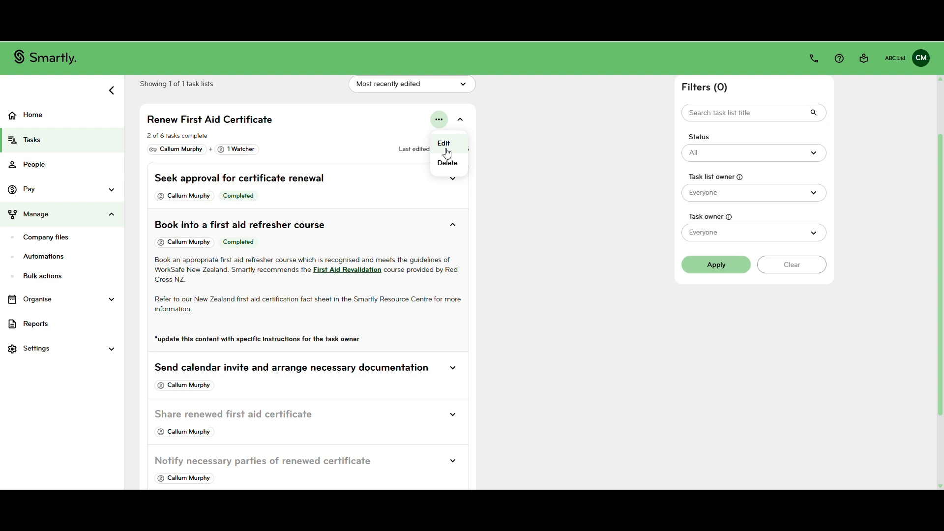
pyautogui.click(447, 150)
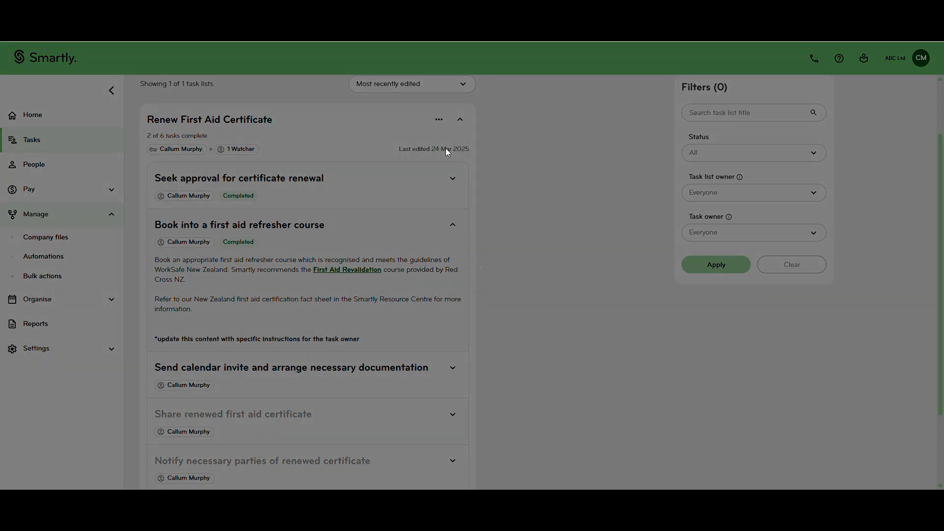
pyautogui.scroll(-3, 472, 305)
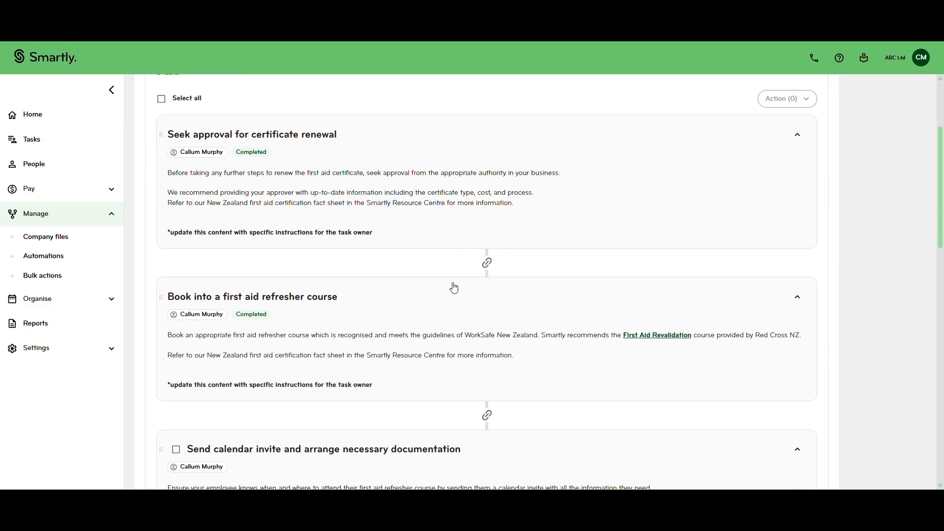
pyautogui.scroll(-2, 474, 369)
pyautogui.scroll(5, 544, 320)
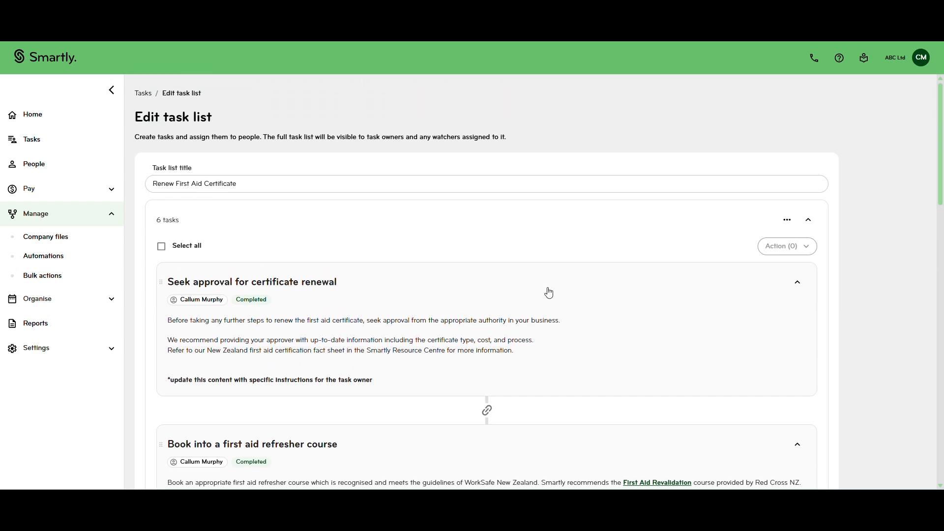
# - Set the task order of the Renew First Aid Certificate list to Any and confirm the switch
pyautogui.click(788, 222)
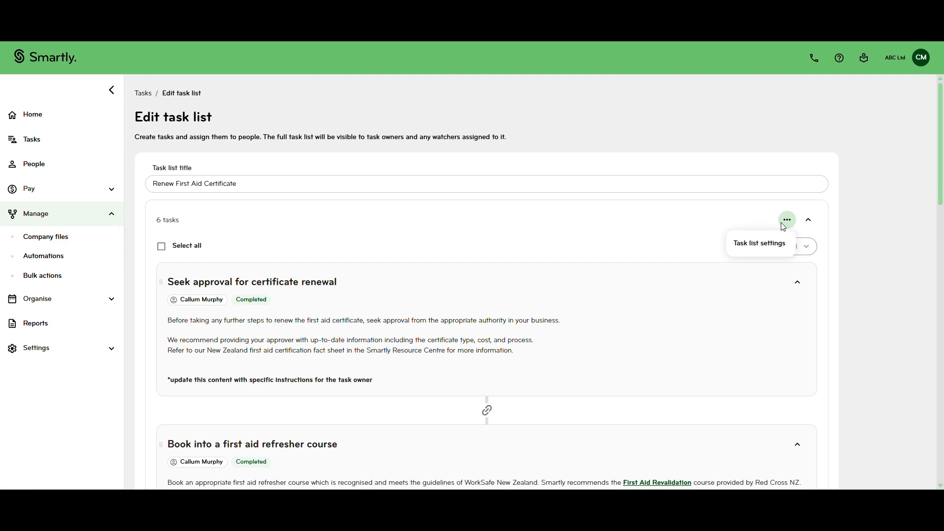
pyautogui.click(758, 244)
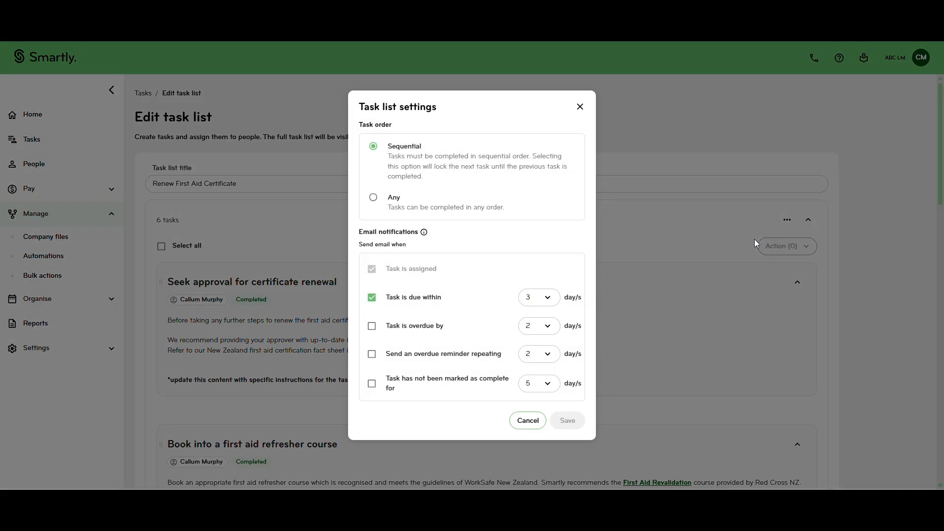
pyautogui.click(374, 198)
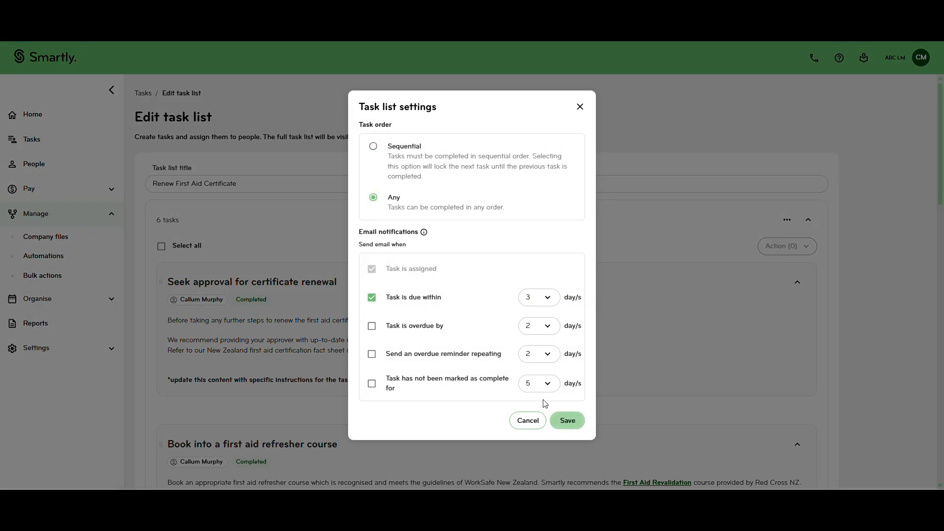
pyautogui.click(566, 421)
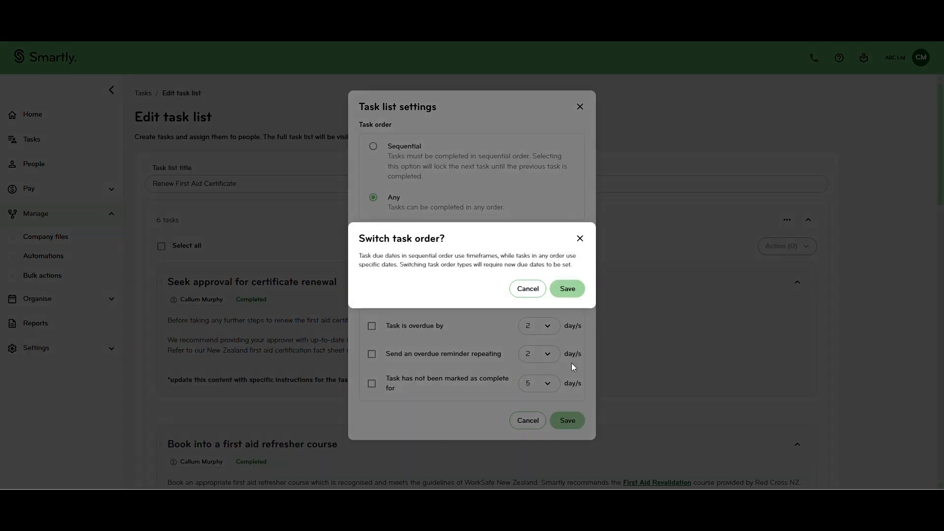
pyautogui.click(567, 290)
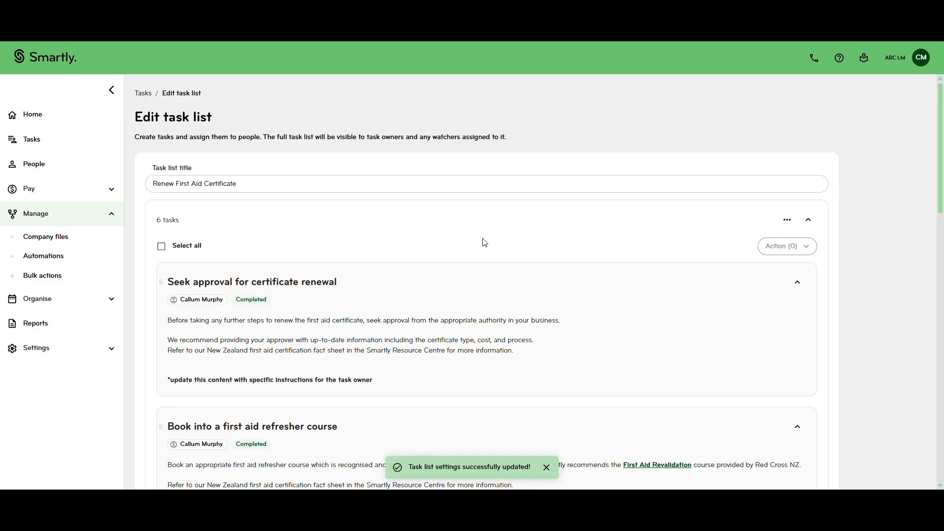